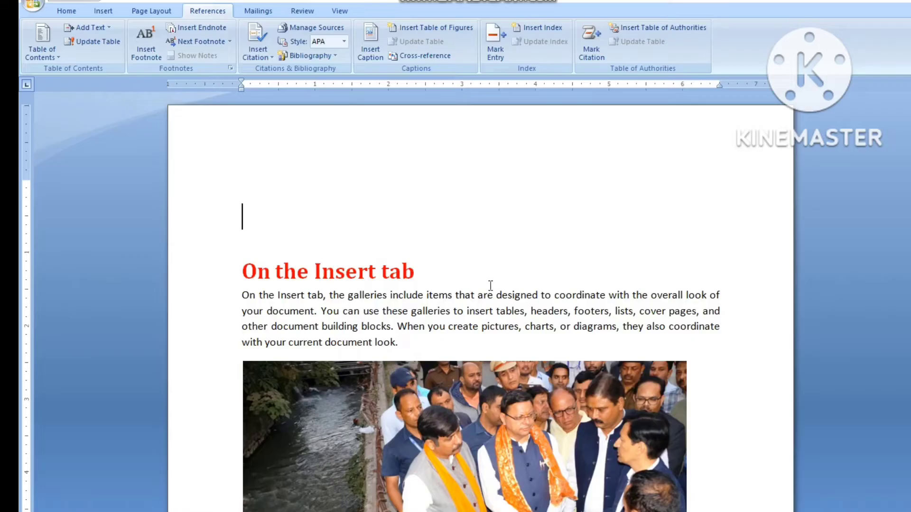
- Caption the crowd photo 'Figure 1', placed below the picture
scroll(491, 285, "down", 5)
scroll(491, 285, "down", 5)
scroll(488, 291, "down", 5)
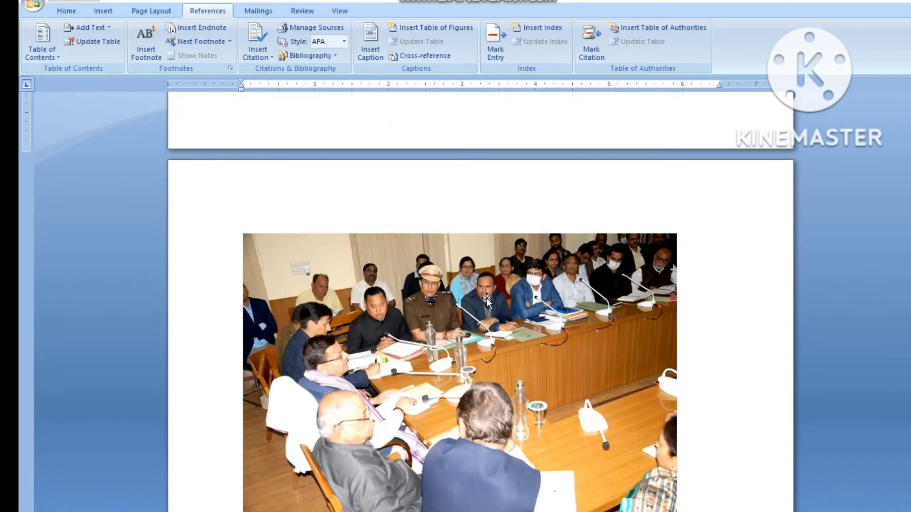
scroll(487, 301, "down", 4)
scroll(488, 300, "down", 4)
scroll(486, 301, "down", 4)
scroll(485, 308, "up", 6)
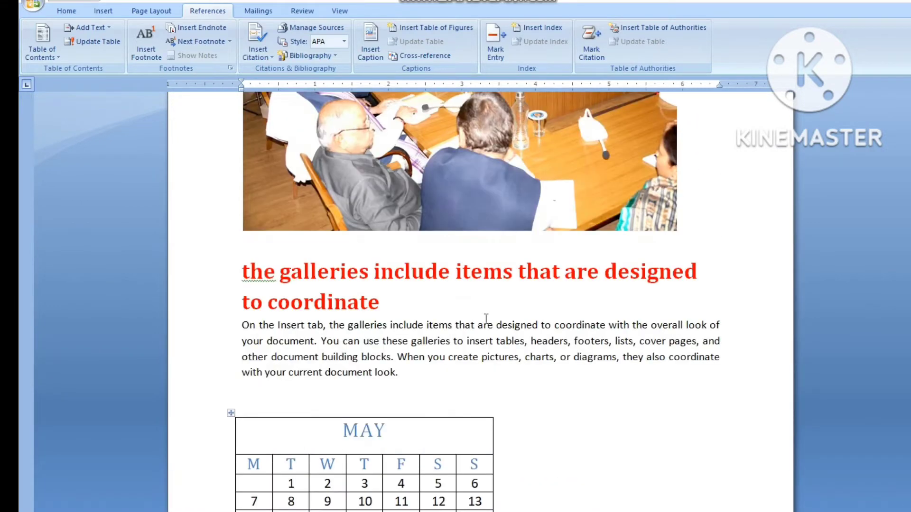
scroll(485, 321, "up", 2)
scroll(485, 321, "down", 5)
scroll(416, 282, "down", 2)
scroll(421, 285, "down", 4)
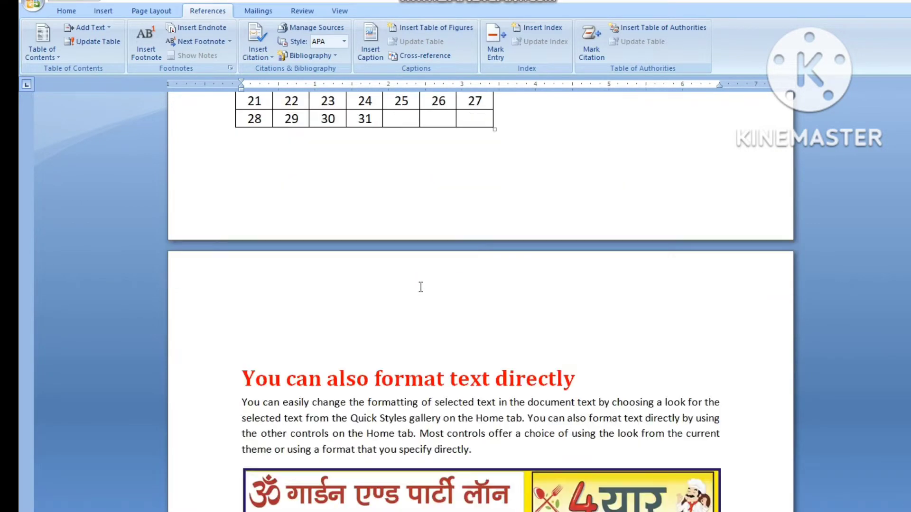
scroll(420, 289, "down", 4)
scroll(421, 291, "down", 4)
scroll(422, 292, "up", 5)
scroll(422, 292, "up", 5)
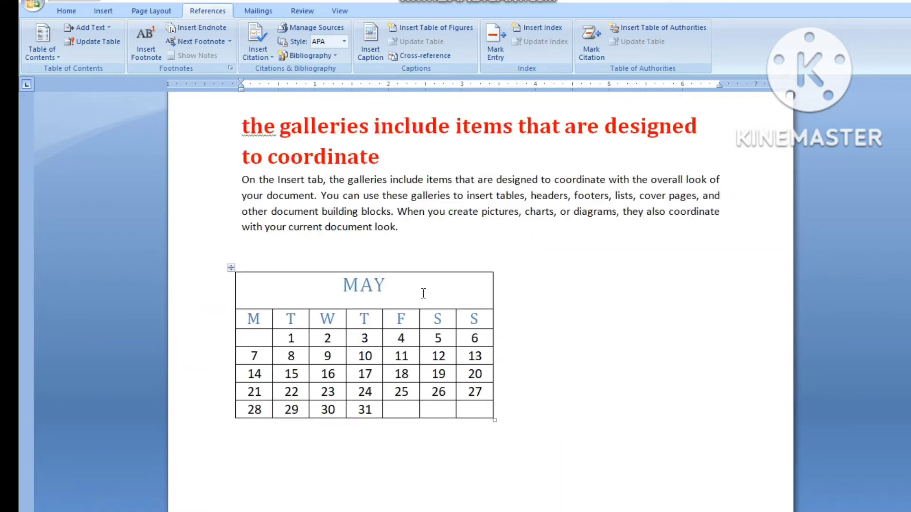
scroll(422, 294, "up", 5)
scroll(422, 294, "up", 5)
scroll(421, 293, "up", 5)
scroll(420, 292, "up", 4)
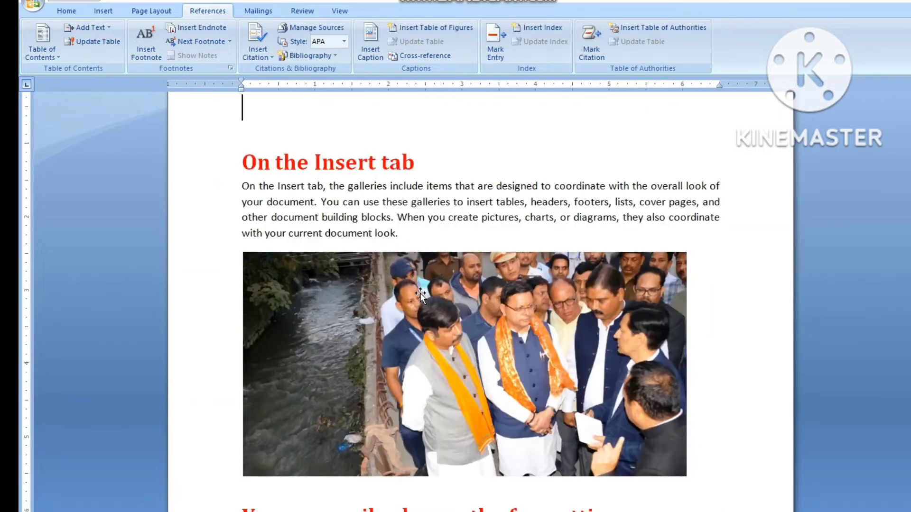
scroll(415, 172, "up", 3)
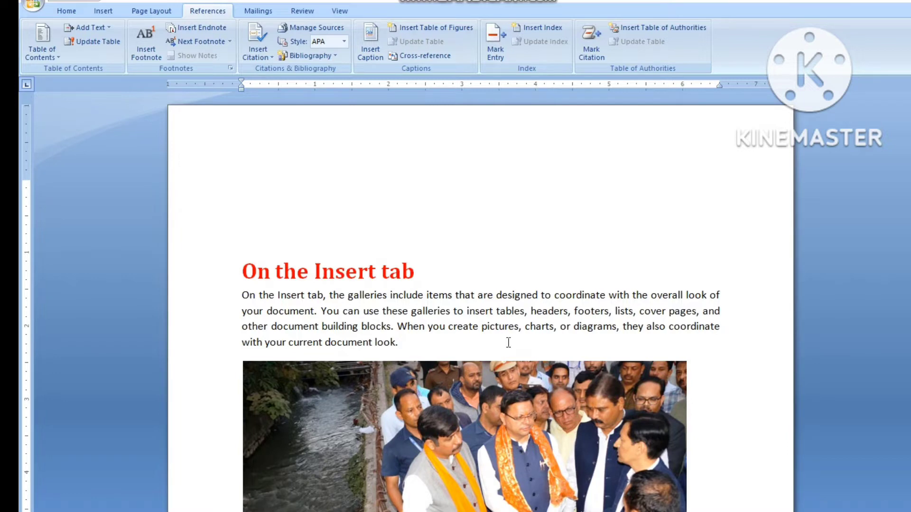
scroll(508, 342, "down", 4)
scroll(505, 380, "down", 6)
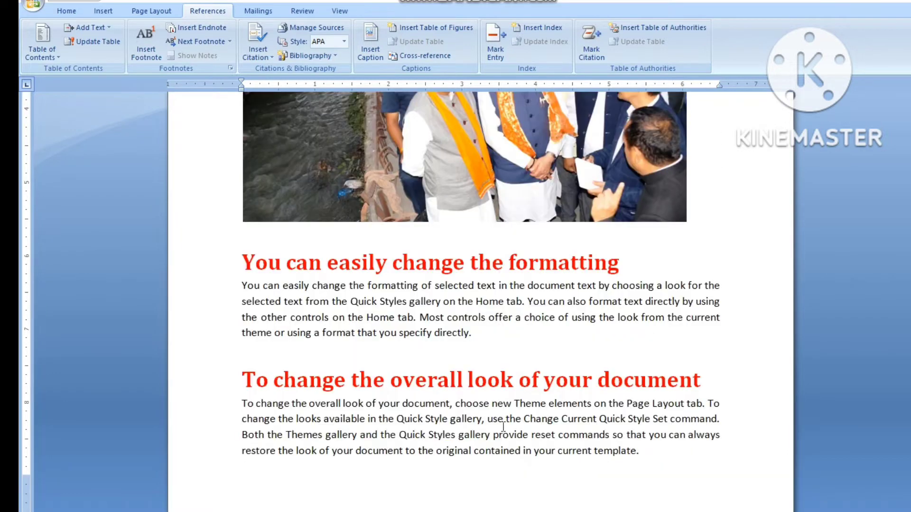
scroll(501, 429, "up", 6)
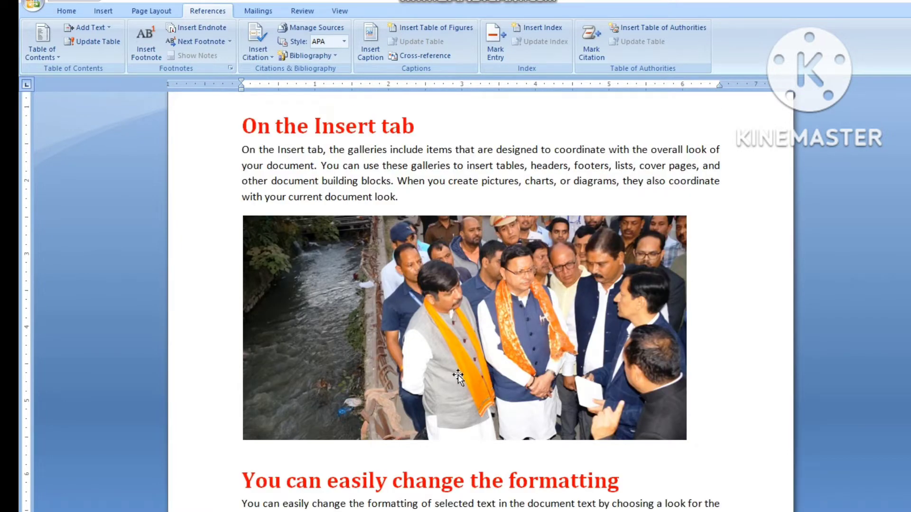
scroll(457, 376, "down", 4)
scroll(457, 375, "down", 8)
scroll(458, 379, "down", 8)
scroll(458, 392, "down", 3)
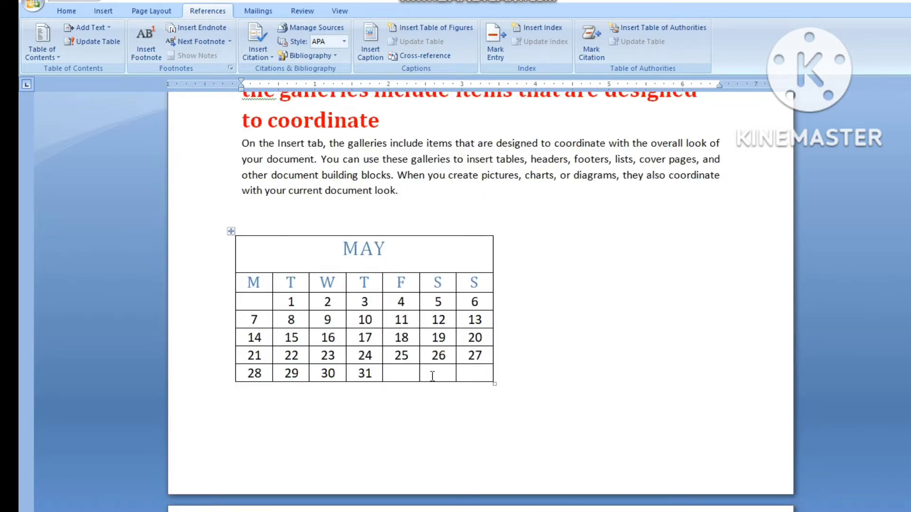
scroll(432, 376, "up", 5)
scroll(432, 376, "up", 10)
scroll(431, 377, "up", 5)
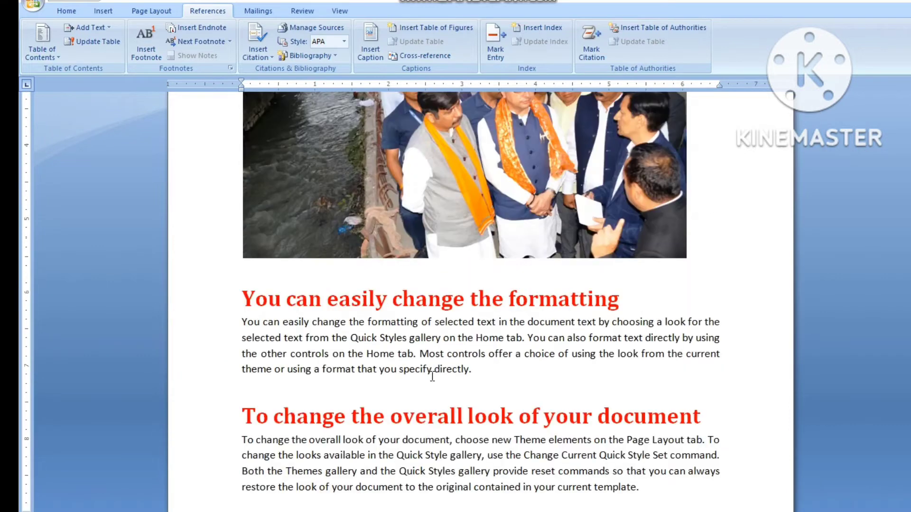
scroll(431, 378, "up", 5)
scroll(431, 378, "up", 2)
scroll(487, 338, "down", 2)
scroll(411, 311, "down", 1)
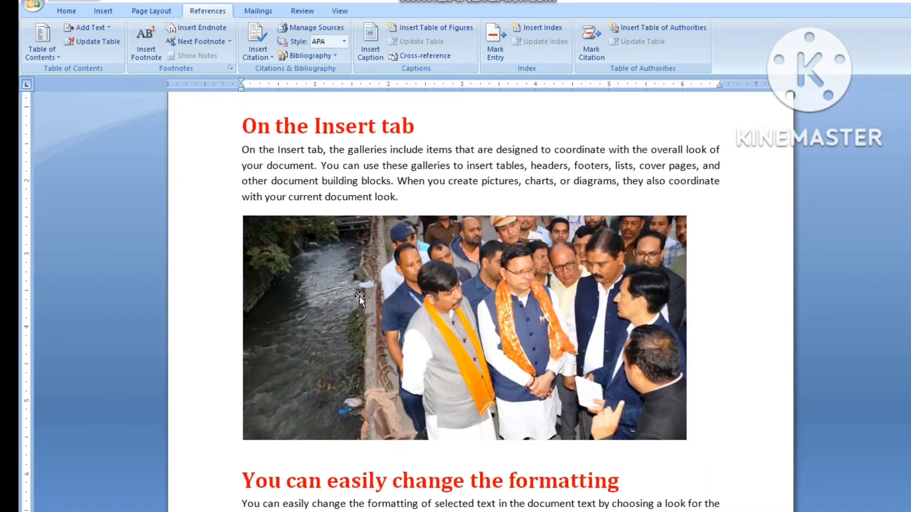
scroll(411, 312, "down", 1)
left_click(412, 312)
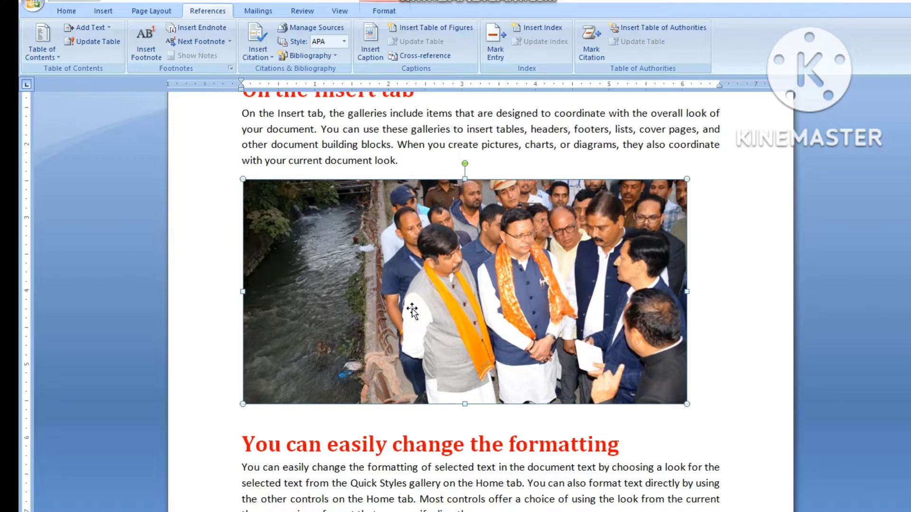
left_click(372, 37)
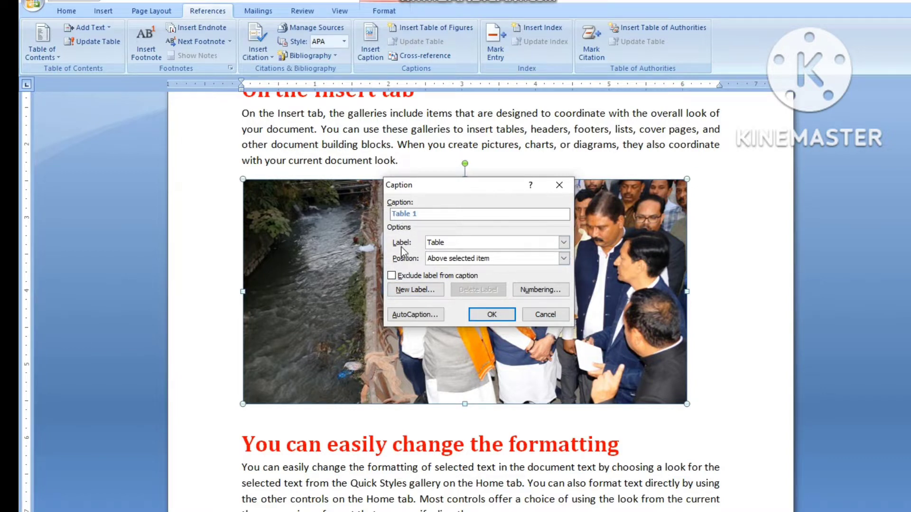
left_click(563, 242)
left_click(442, 262)
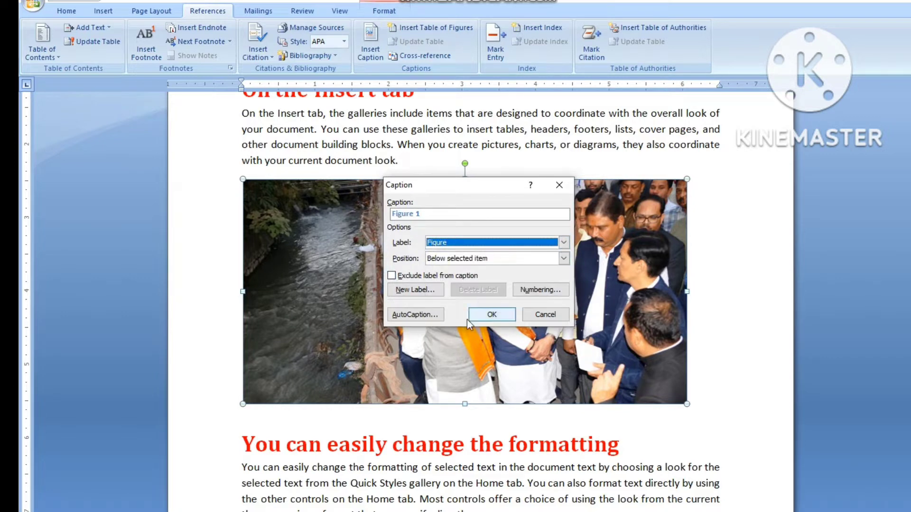
left_click(491, 316)
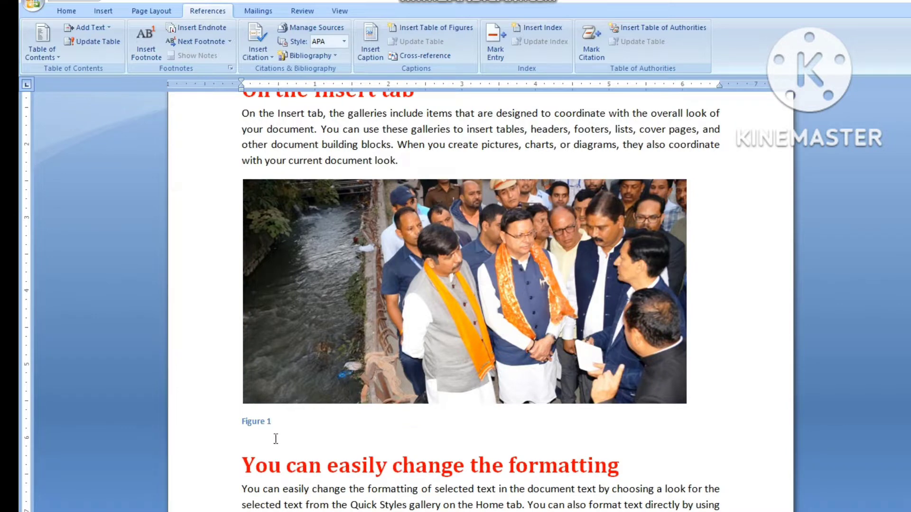
- Caption the meeting photo 'Figure 2' below the picture
scroll(285, 435, "down", 5)
scroll(317, 423, "down", 5)
scroll(317, 423, "down", 3)
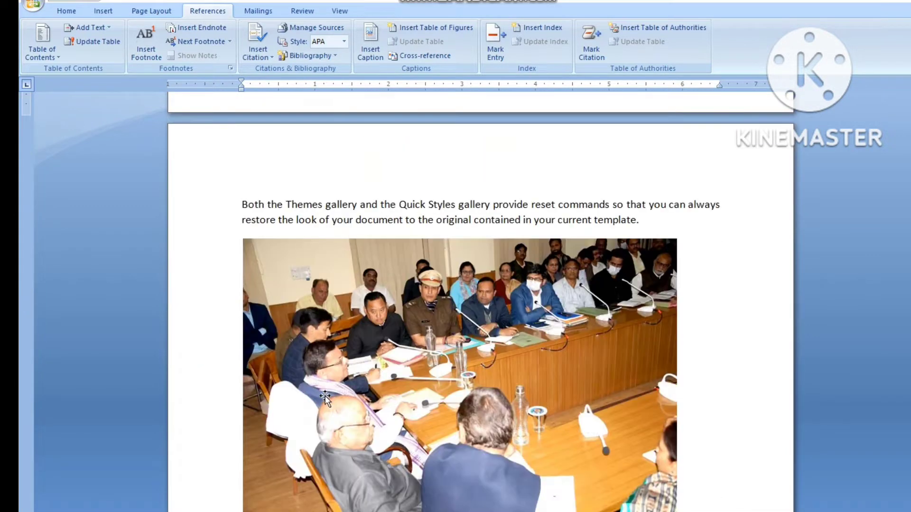
scroll(344, 331, "down", 5)
left_click(344, 329)
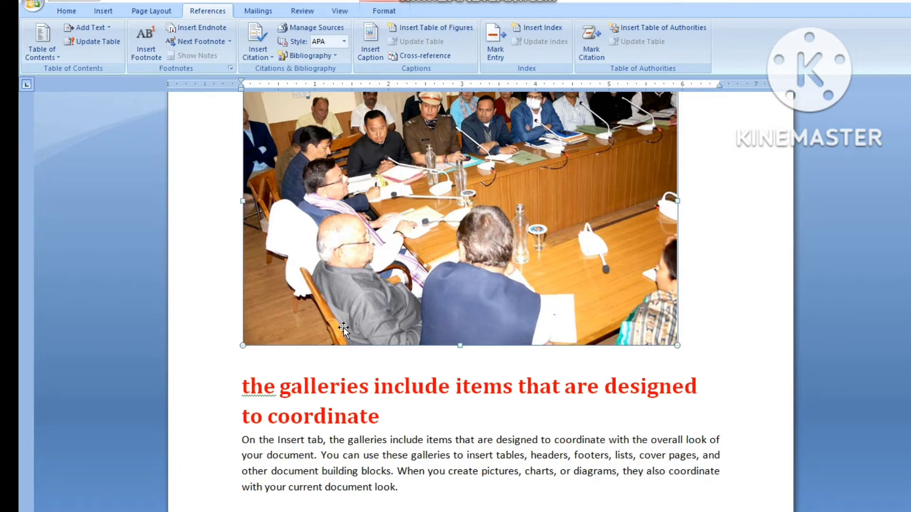
left_click(371, 42)
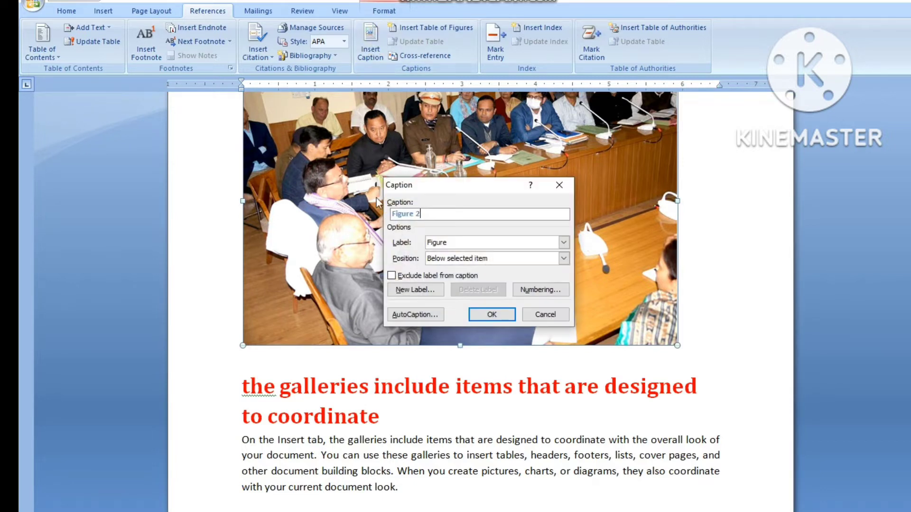
left_click(484, 314)
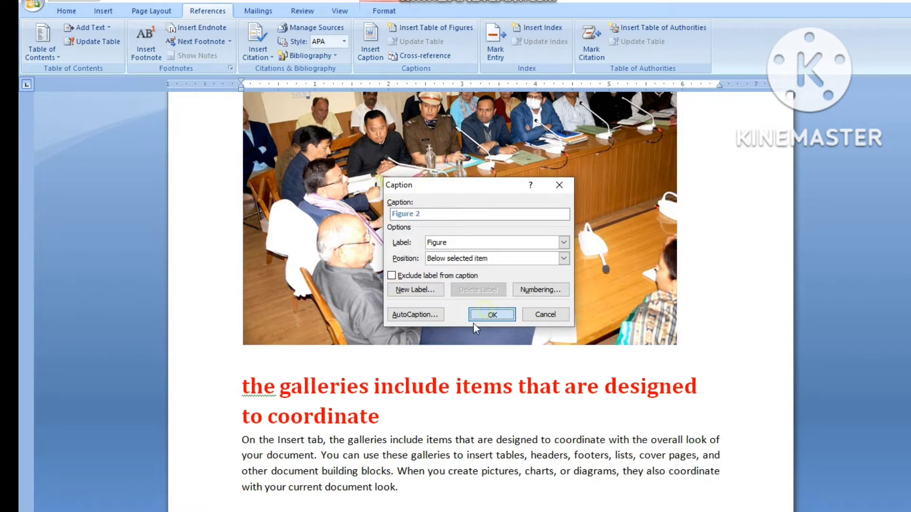
- Caption the MAY calendar table as 'Table 1'
scroll(368, 362, "down", 5)
scroll(345, 329, "down", 5)
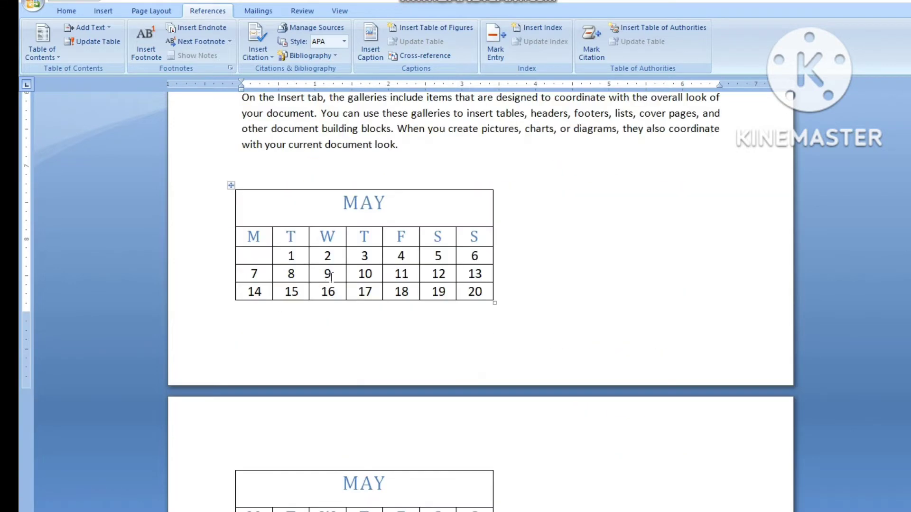
scroll(338, 277, "up", 2)
scroll(344, 278, "up", 1)
scroll(351, 283, "up", 2)
scroll(370, 341, "down", 4)
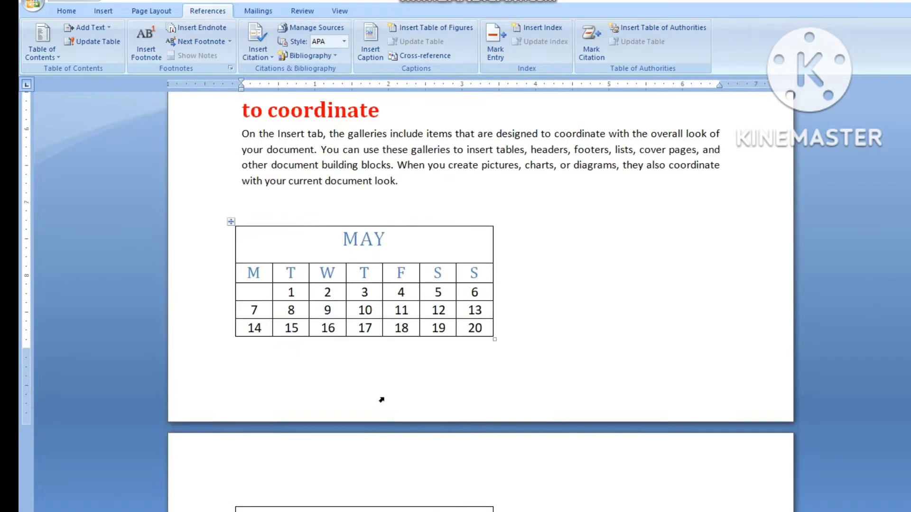
scroll(381, 400, "down", 5)
left_click(295, 437)
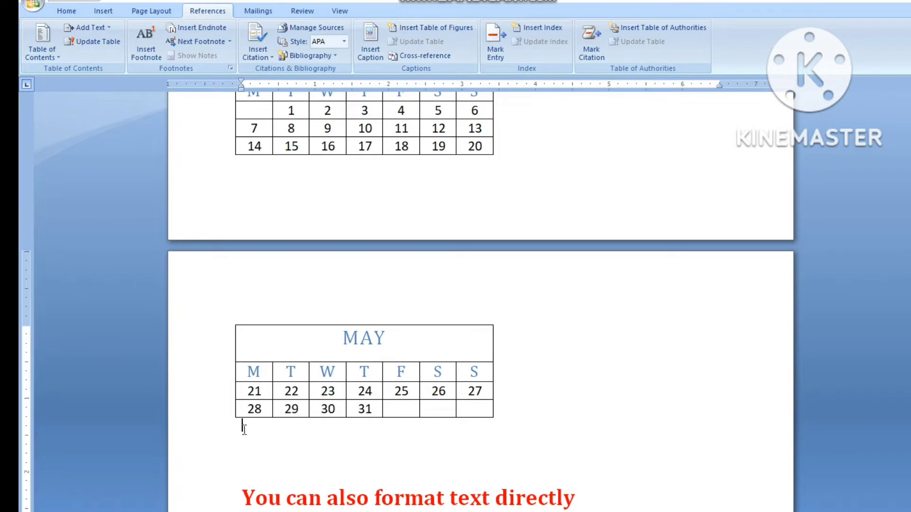
left_click(370, 40)
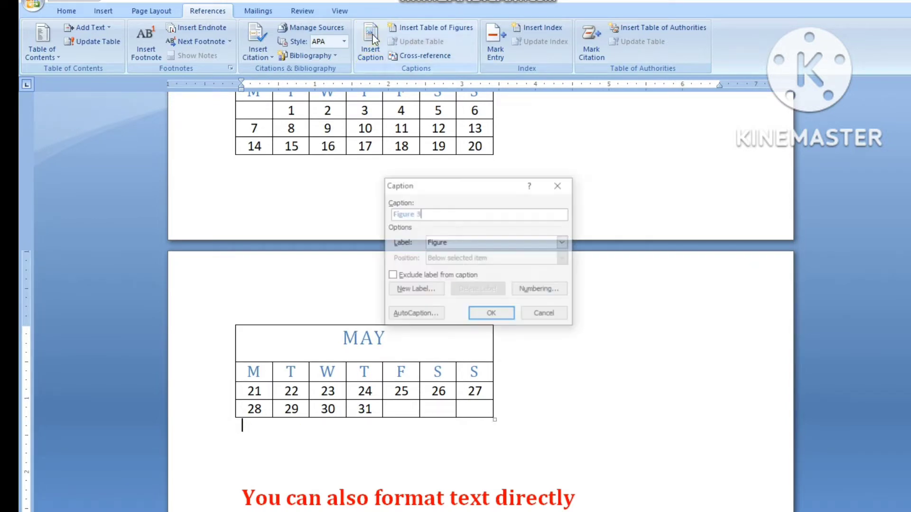
left_click(563, 243)
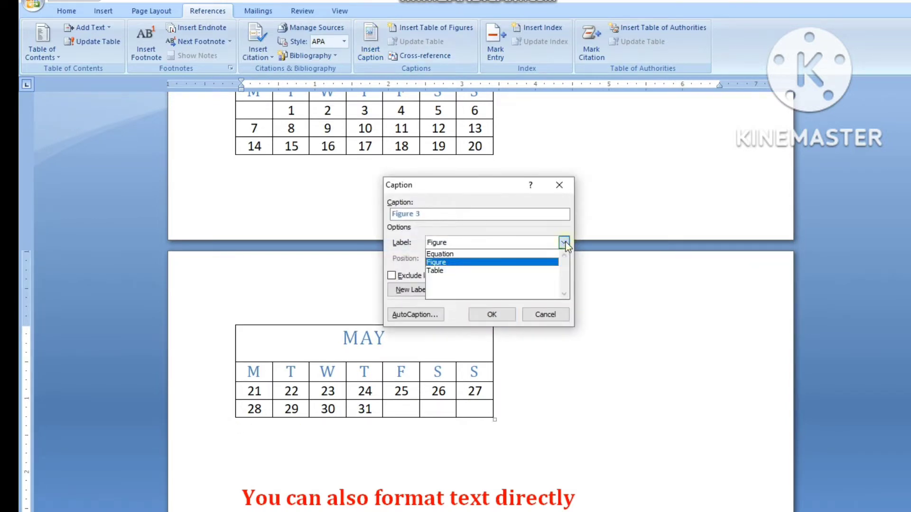
left_click(444, 272)
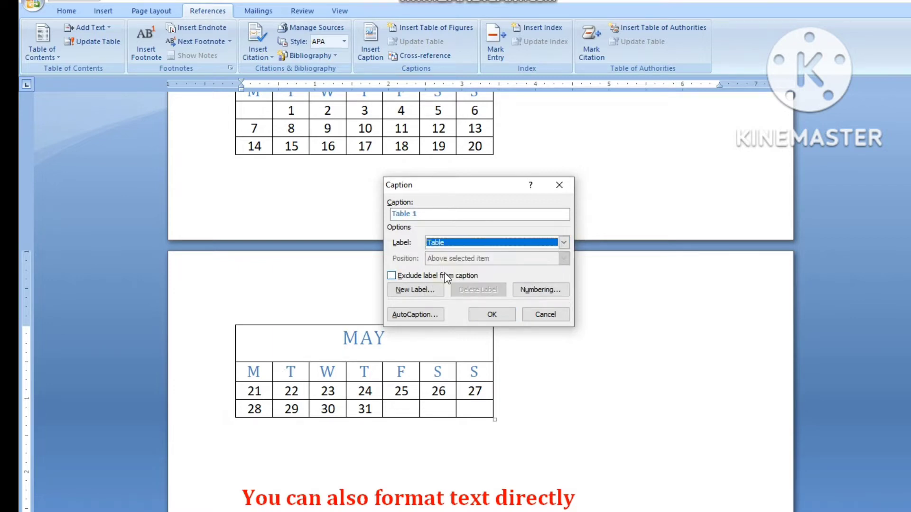
left_click(491, 314)
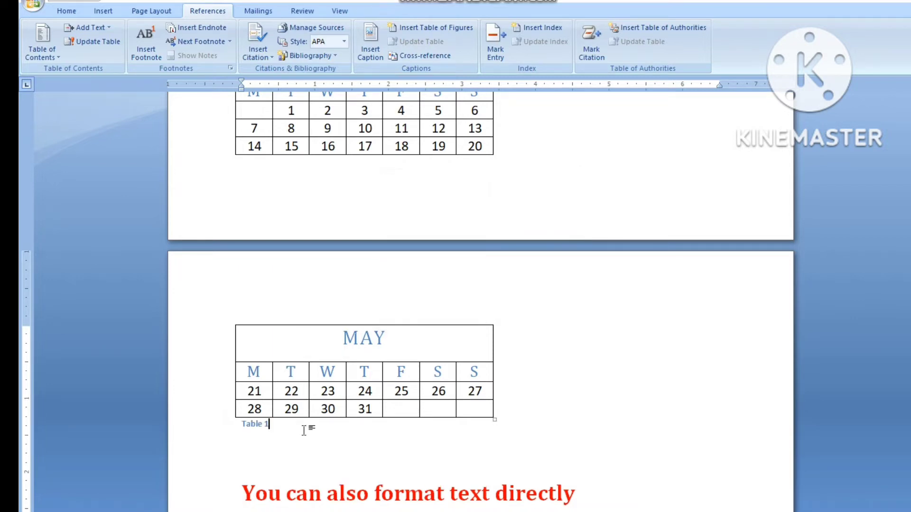
- Shrink the flyer banner image by dragging its corner smaller
scroll(304, 430, "down", 5)
scroll(325, 357, "down", 10)
scroll(325, 357, "down", 5)
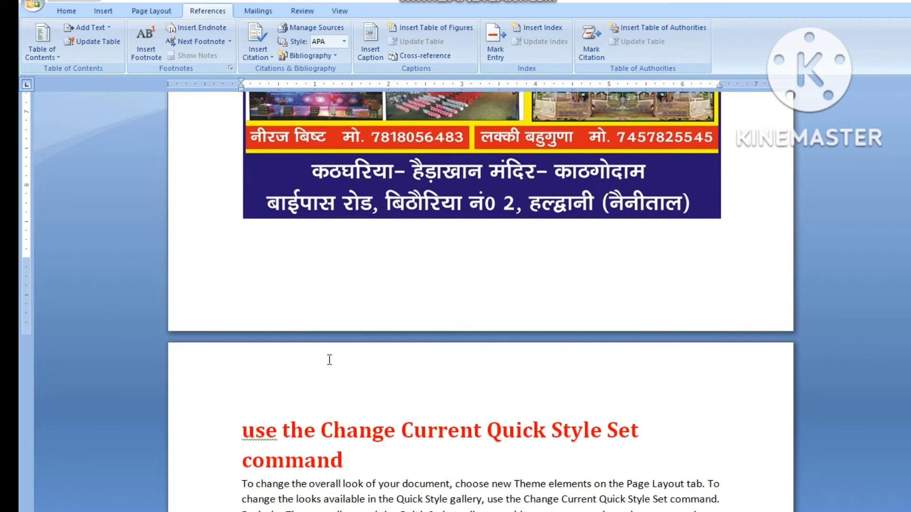
left_click(346, 205)
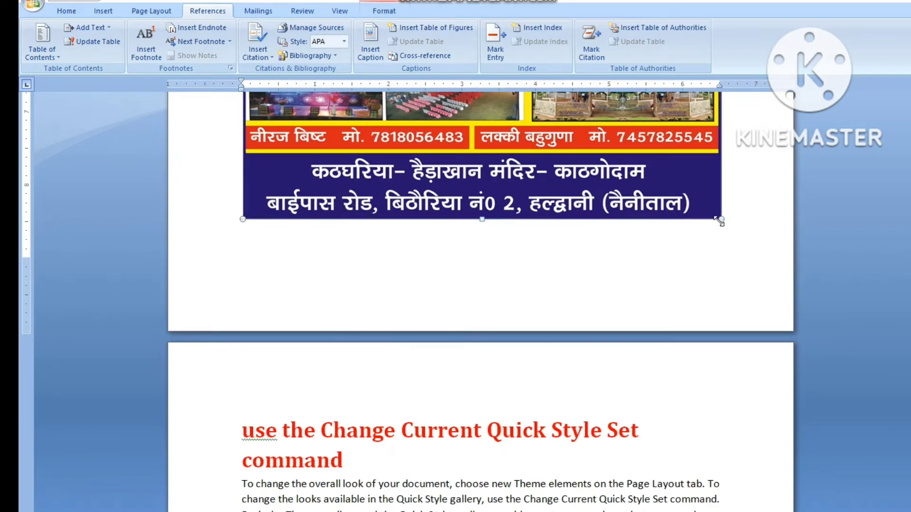
left_click_drag(719, 220, 663, 175)
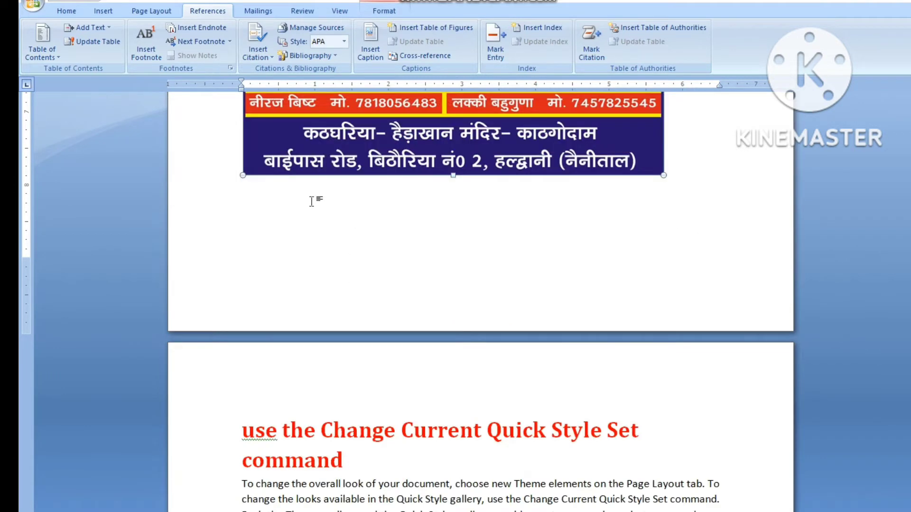
- Caption the flyer banner image 'Figure 3' below the image
left_click(370, 52)
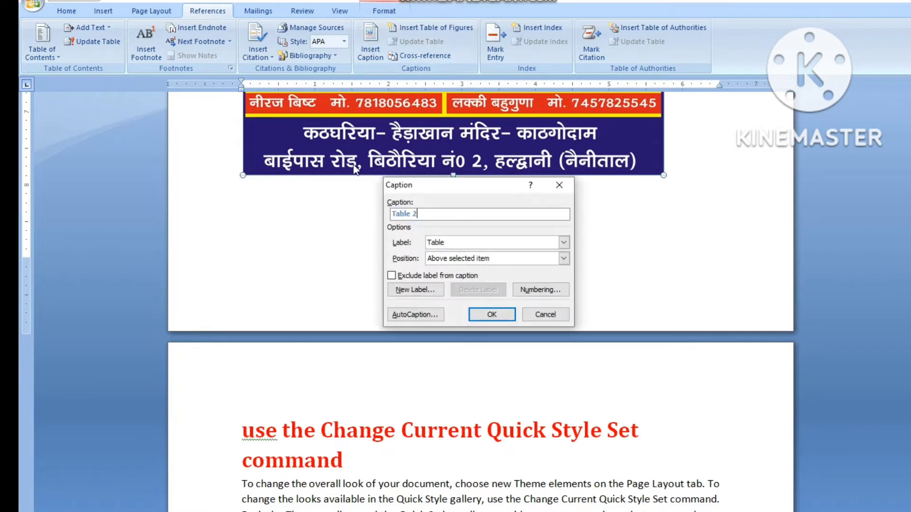
left_click(564, 243)
left_click(456, 262)
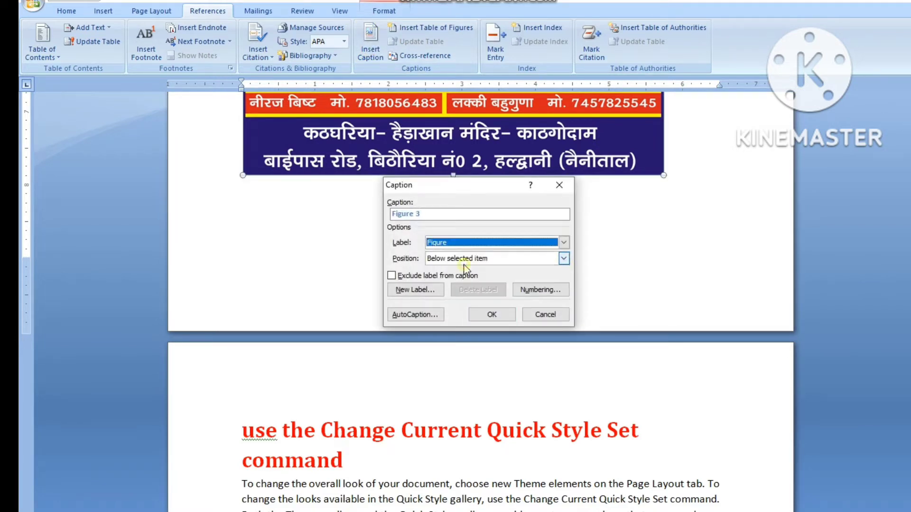
left_click(478, 316)
scroll(253, 216, "down", 5)
- Caption the college enrollment table 'Table 2' on the line below it
scroll(350, 264, "down", 4)
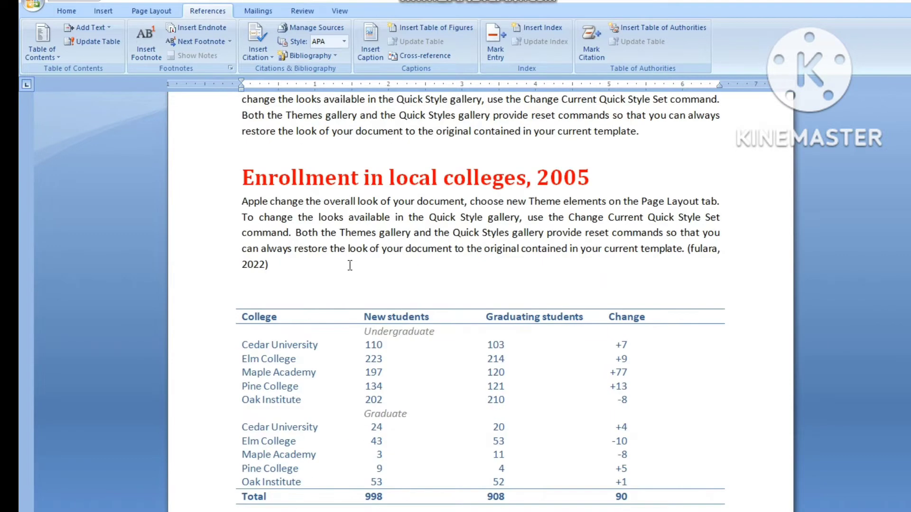
scroll(350, 264, "down", 3)
left_click(331, 297)
left_click(265, 371)
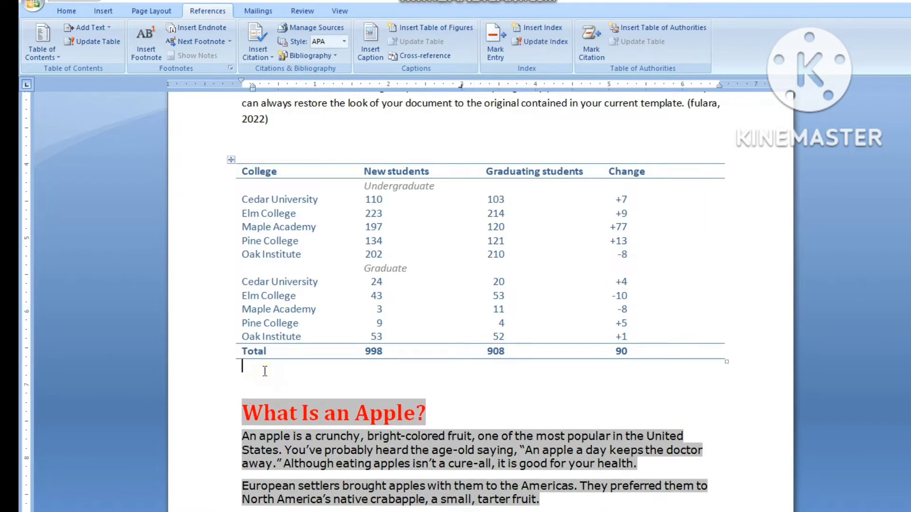
left_click(371, 52)
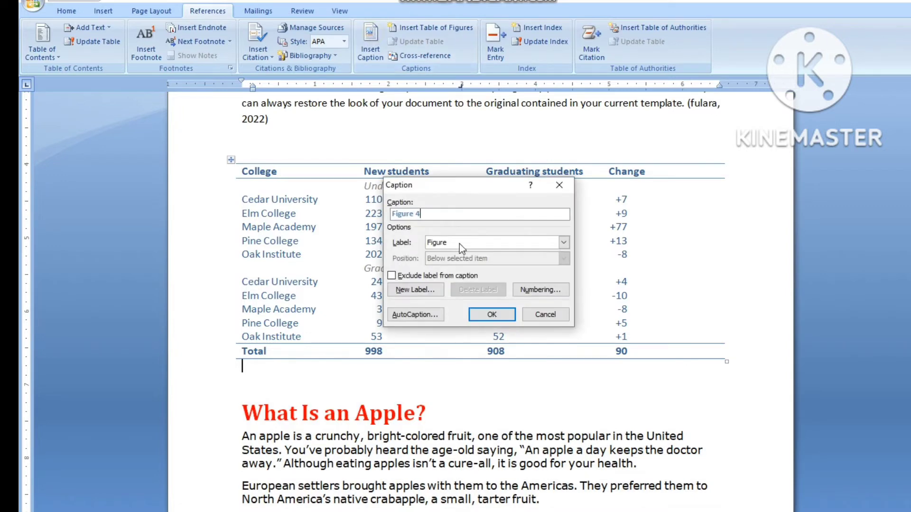
left_click(564, 243)
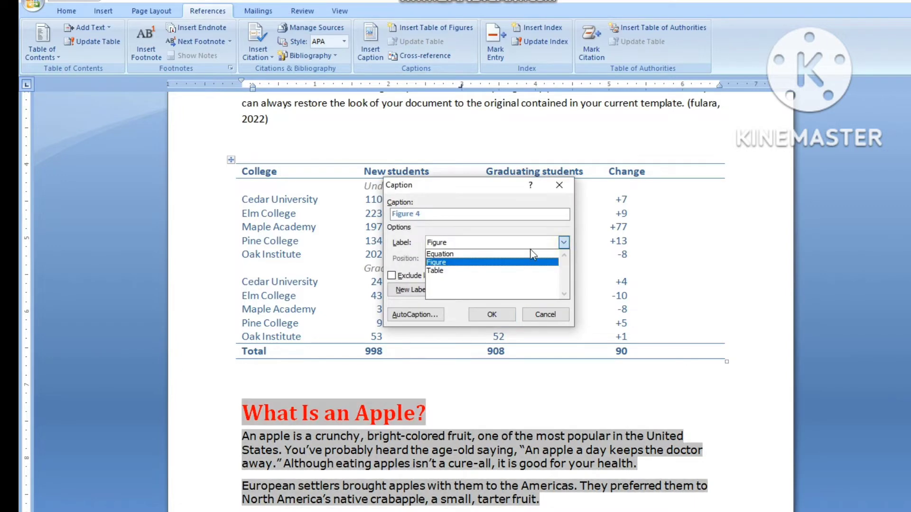
left_click(442, 271)
left_click(492, 314)
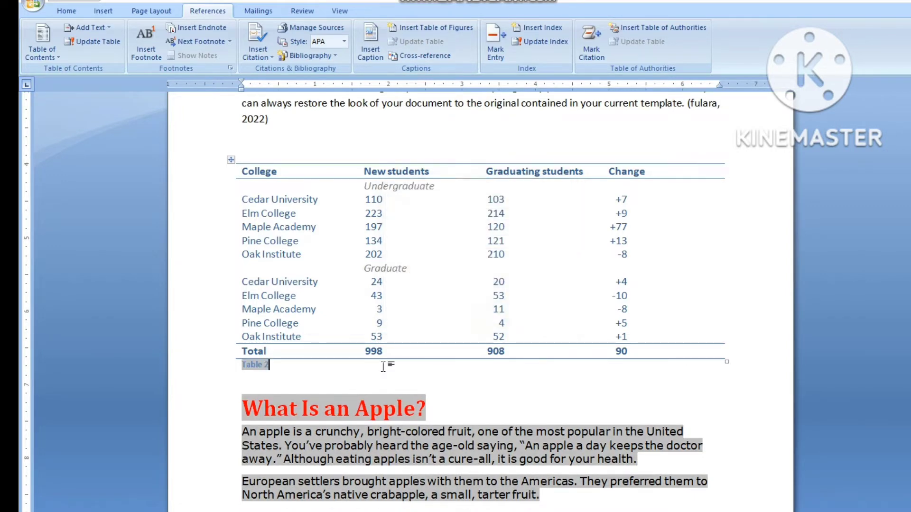
- Start a caption for the apple benefits image with the label set to Figure
scroll(377, 365, "down", 3)
scroll(370, 332, "down", 10)
scroll(374, 317, "down", 10)
scroll(370, 285, "down", 3)
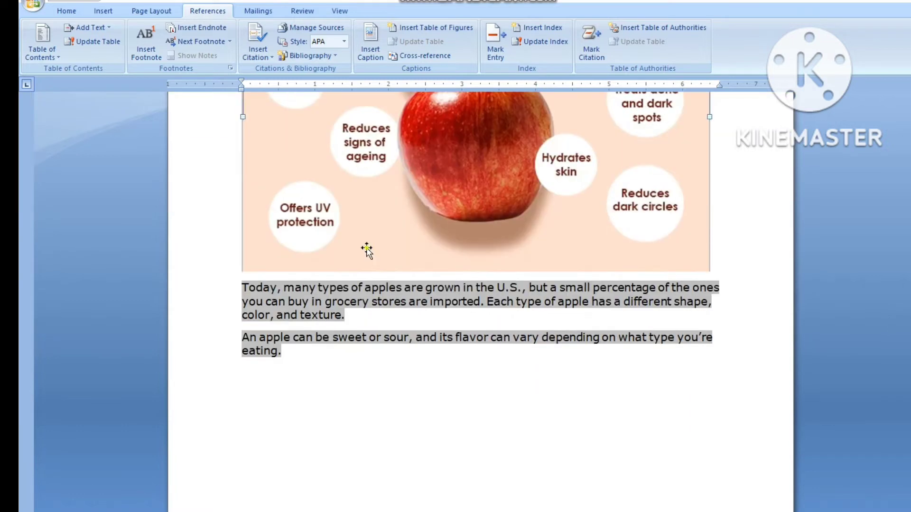
left_click(367, 250)
left_click(370, 45)
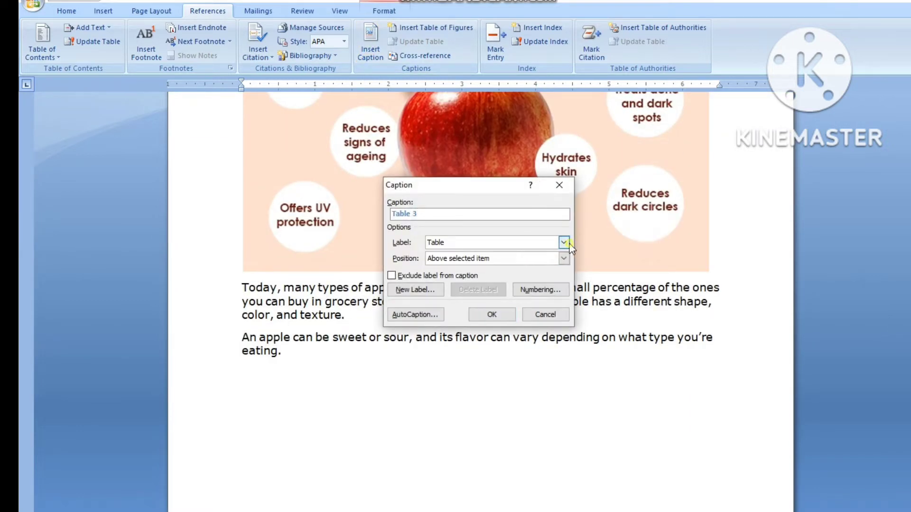
left_click(564, 243)
left_click(469, 264)
- Confirm the apple image's 'Figure 4' caption, then caption the face-mask photo 'Figure 5'
left_click(489, 316)
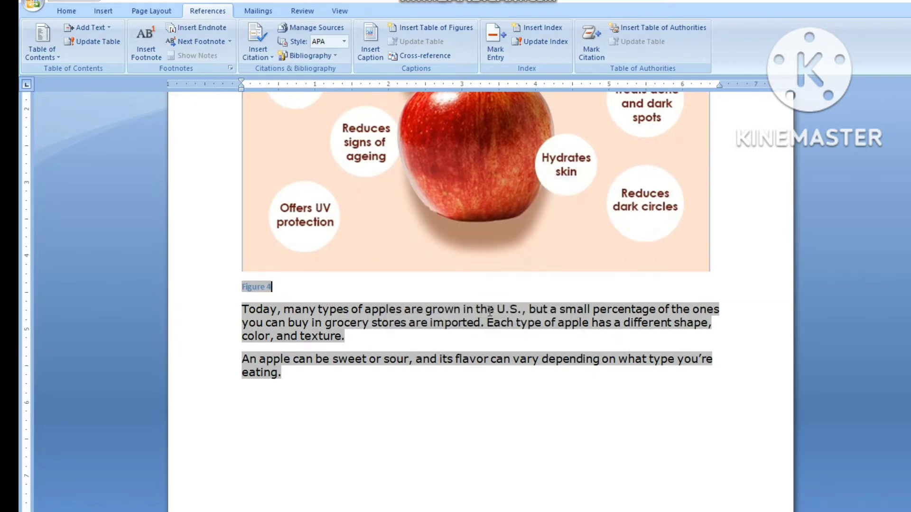
scroll(367, 327, "down", 4)
scroll(368, 332, "down", 10)
scroll(365, 335, "down", 3)
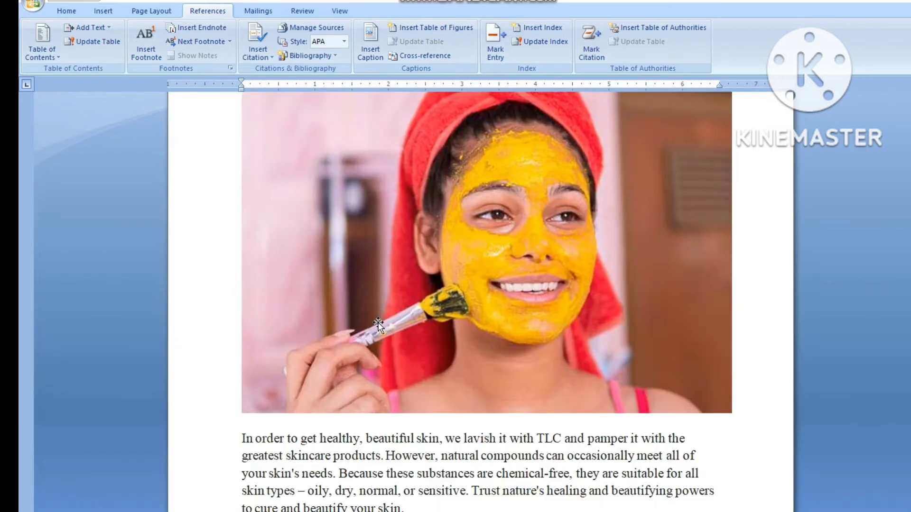
left_click(379, 324)
scroll(373, 284, "down", 2)
left_click(370, 42)
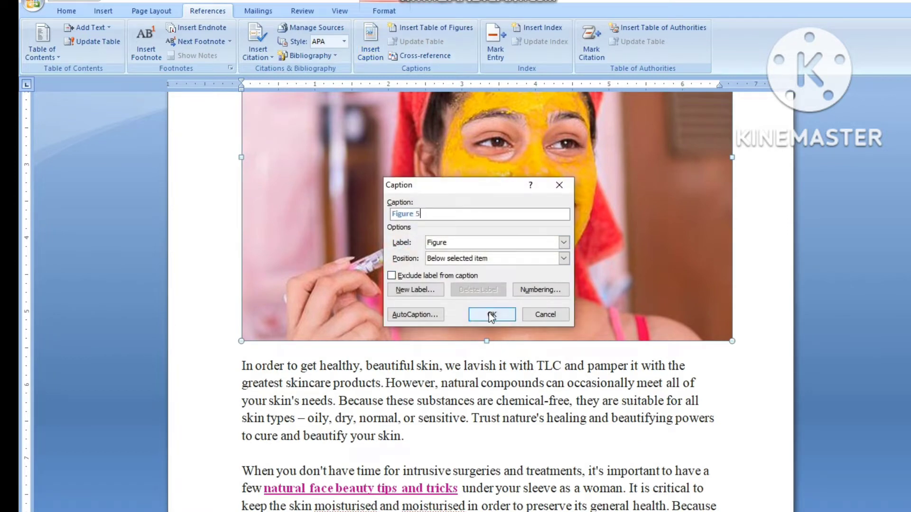
left_click(489, 314)
- Delete the empty page at the end of the document, then return to the top
scroll(436, 308, "down", 6)
scroll(385, 304, "down", 10)
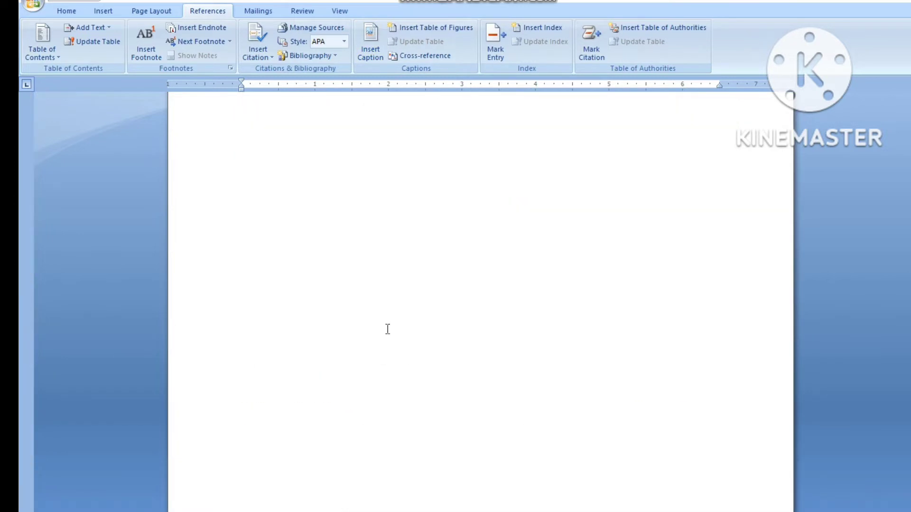
scroll(387, 330, "up", 5)
scroll(414, 292, "up", 2)
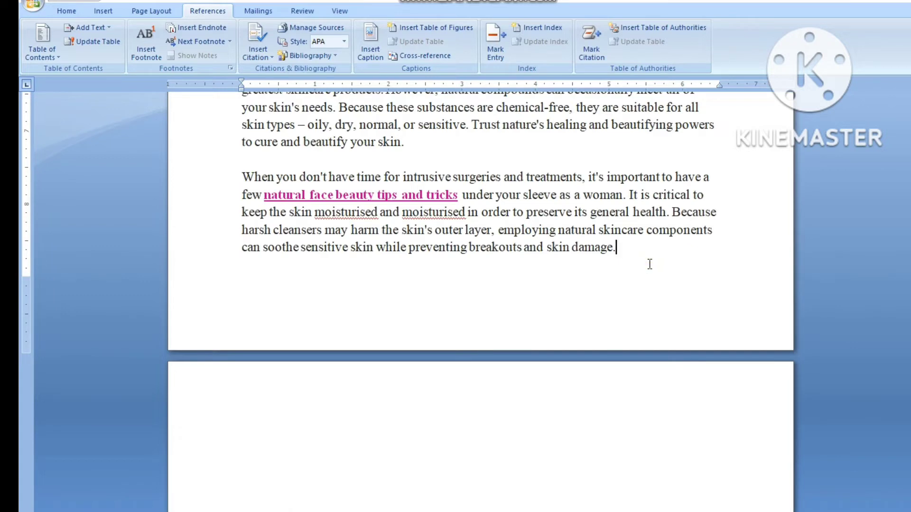
key("Delete")
scroll(649, 264, "up", 5)
scroll(541, 261, "up", 5)
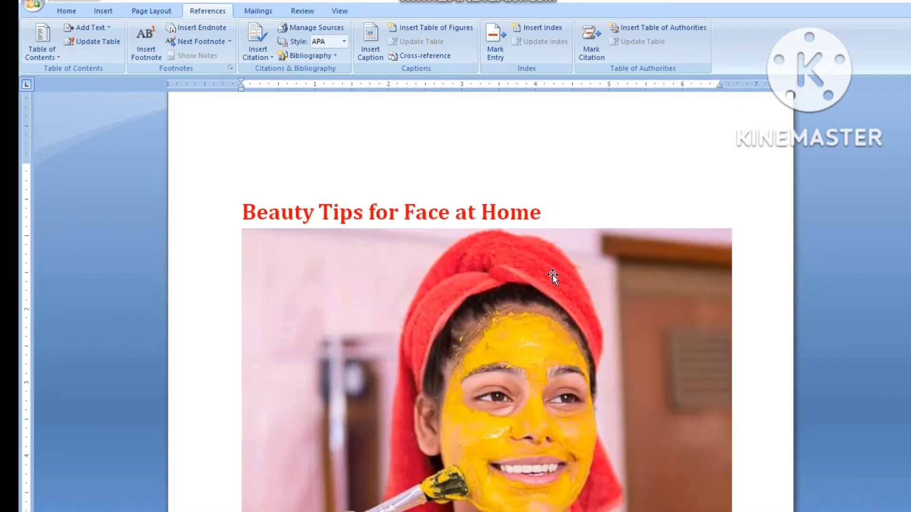
scroll(549, 274, "up", 5)
scroll(553, 270, "up", 5)
scroll(553, 277, "up", 5)
scroll(553, 276, "up", 5)
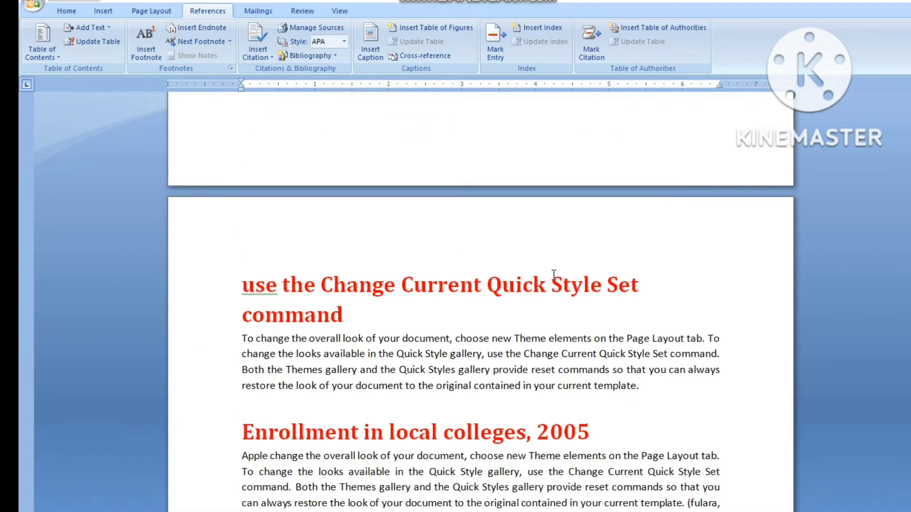
scroll(553, 275, "up", 5)
scroll(554, 275, "up", 5)
scroll(553, 275, "up", 5)
scroll(553, 274, "up", 5)
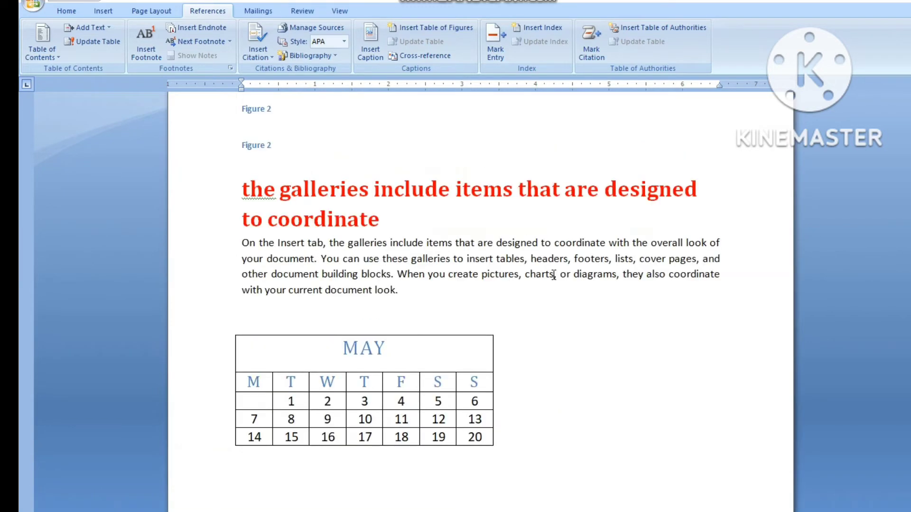
scroll(554, 275, "up", 5)
scroll(553, 275, "up", 5)
scroll(554, 274, "up", 5)
scroll(554, 275, "up", 3)
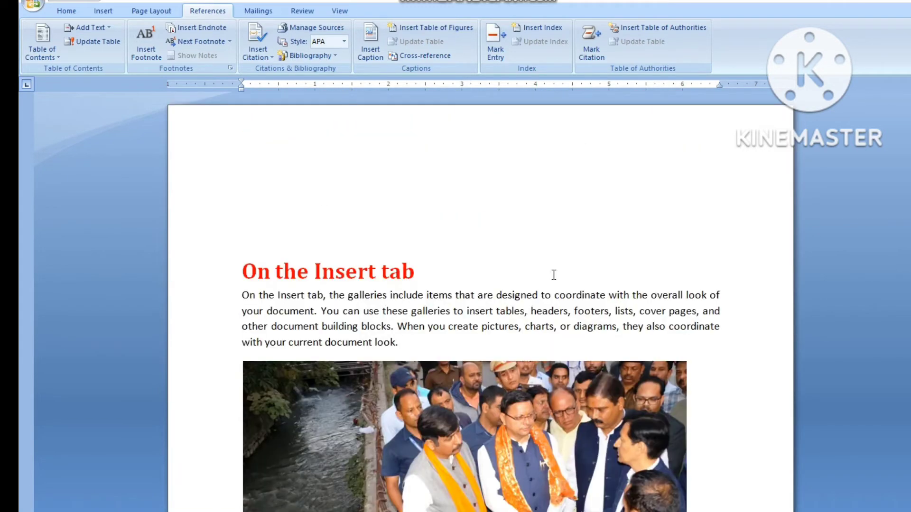
- Insert a table of figures listing Figures 1–5 with page numbers above the 'On the Insert tab' heading
left_click(253, 237)
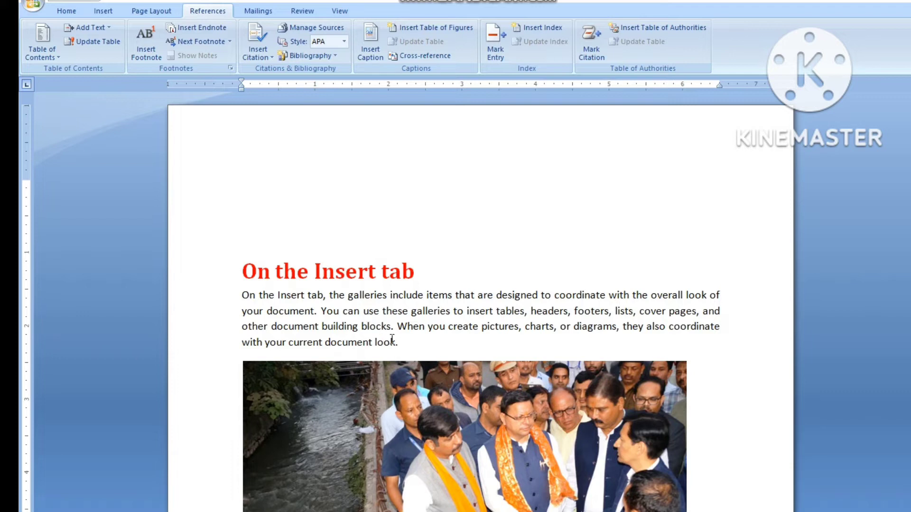
left_click(275, 222)
left_click(430, 29)
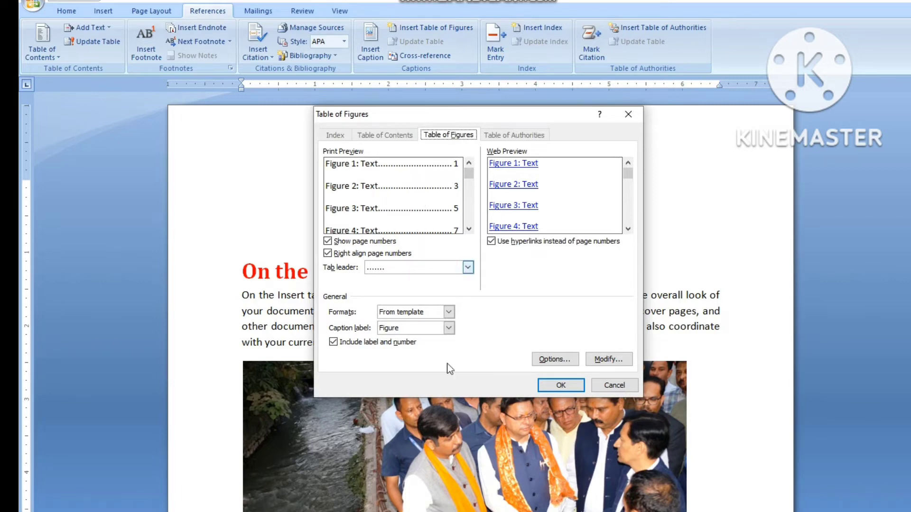
left_click(561, 385)
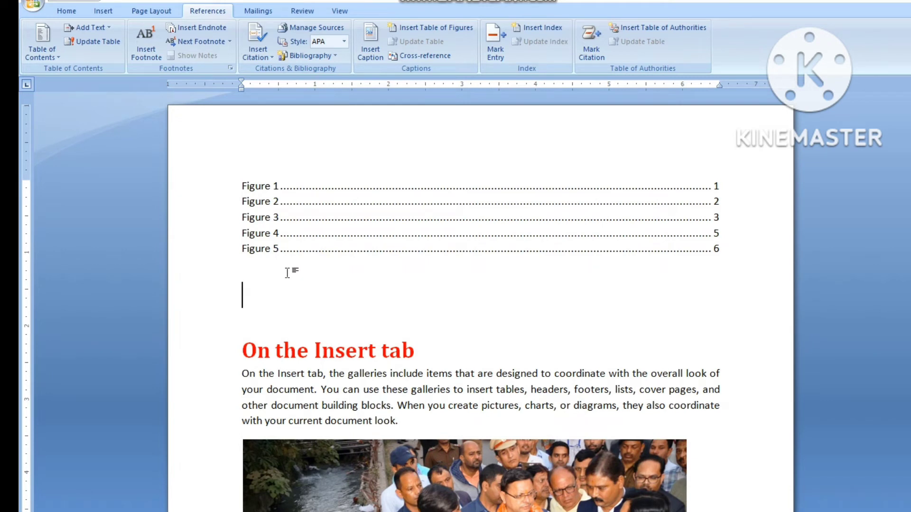
- Insert a Table-label list of tables showing Table 1 on page 3 and Table 2 on page 5
left_click(421, 28)
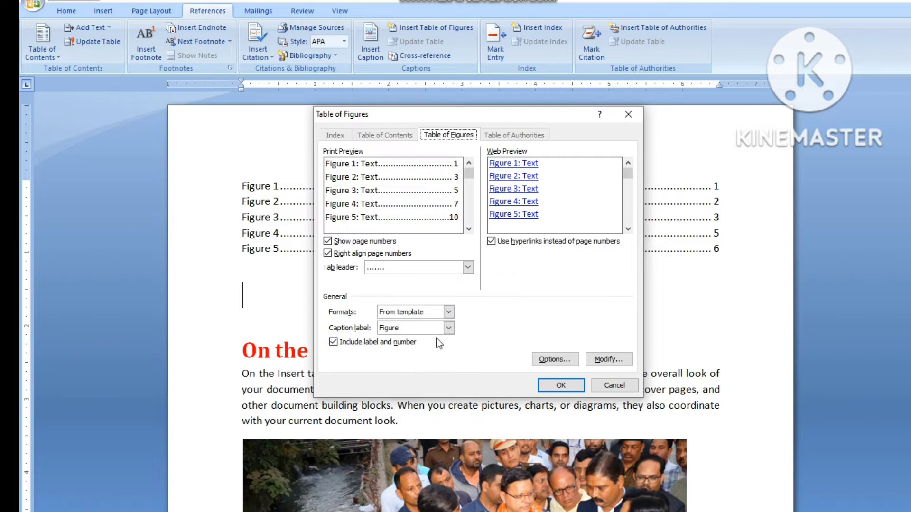
left_click(448, 330)
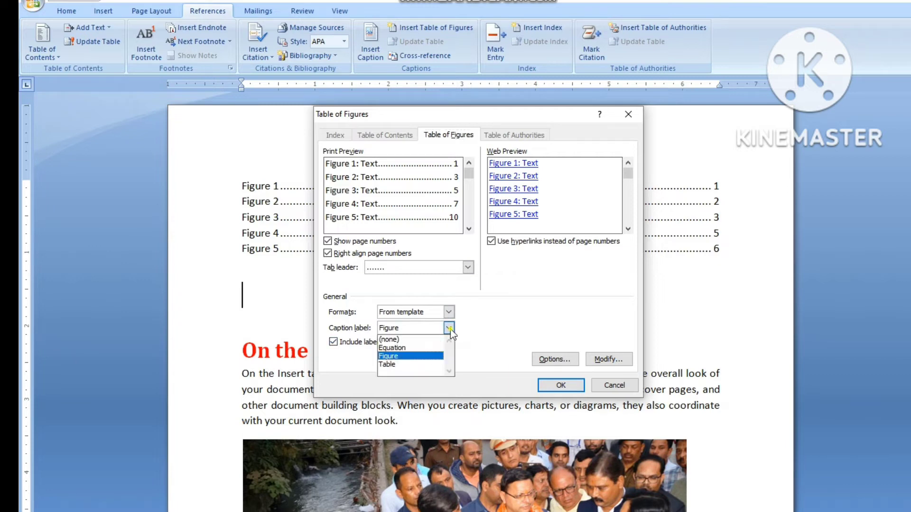
left_click(399, 364)
left_click(559, 387)
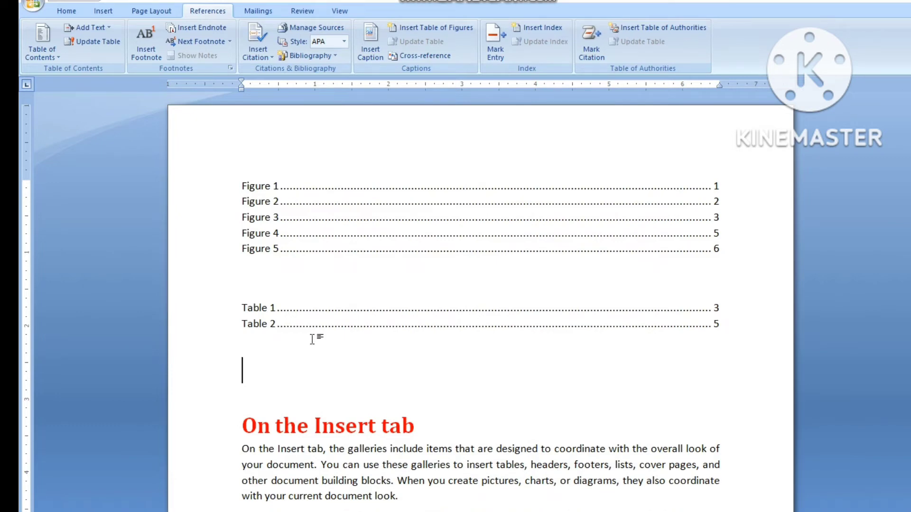
scroll(312, 339, "down", 3)
scroll(309, 331, "up", 3)
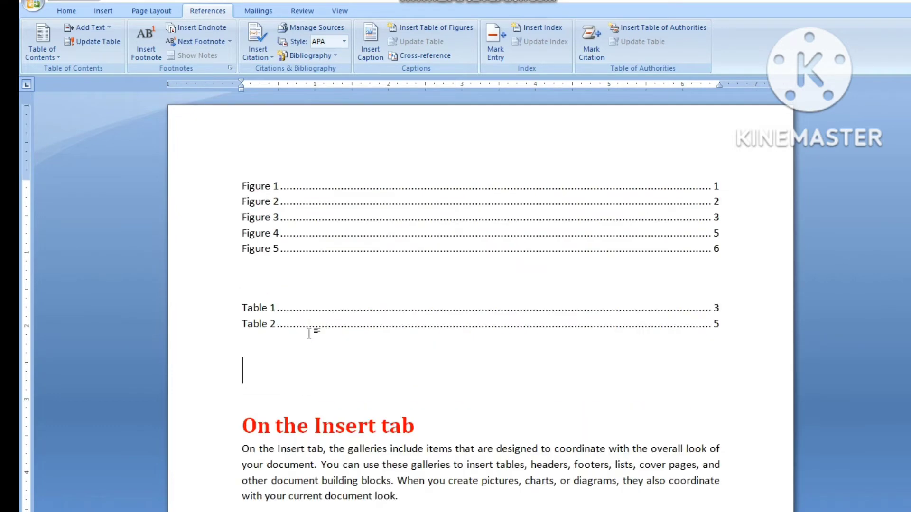
- Add two blank lines above the list of figures
left_click(242, 185)
key("Return")
key("Return")
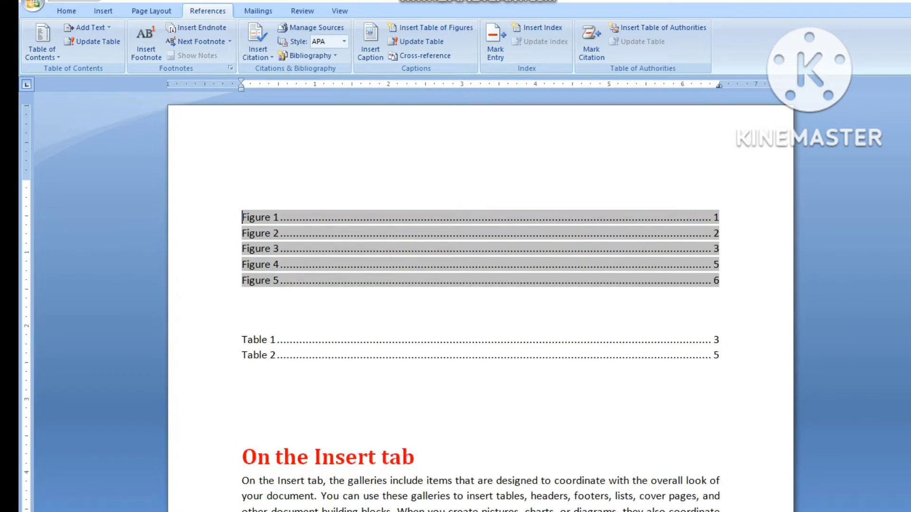
left_click(243, 192)
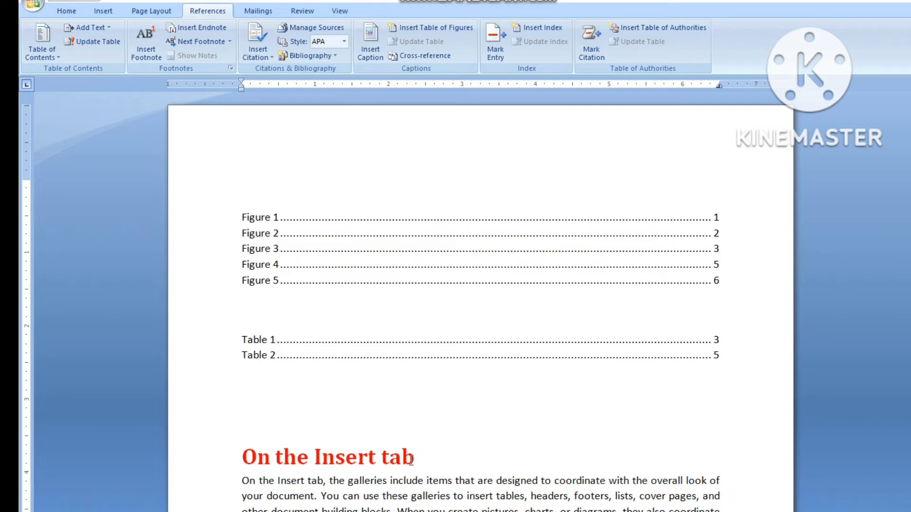
- Check the text style of the 'On the Insert tab' heading, then return to the blank line above Figure 1
left_click_drag(433, 458, 288, 453)
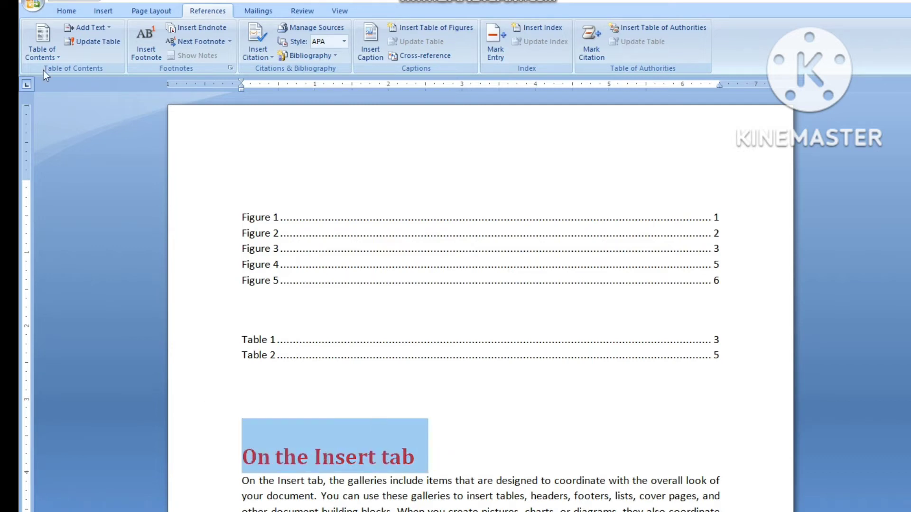
left_click(66, 11)
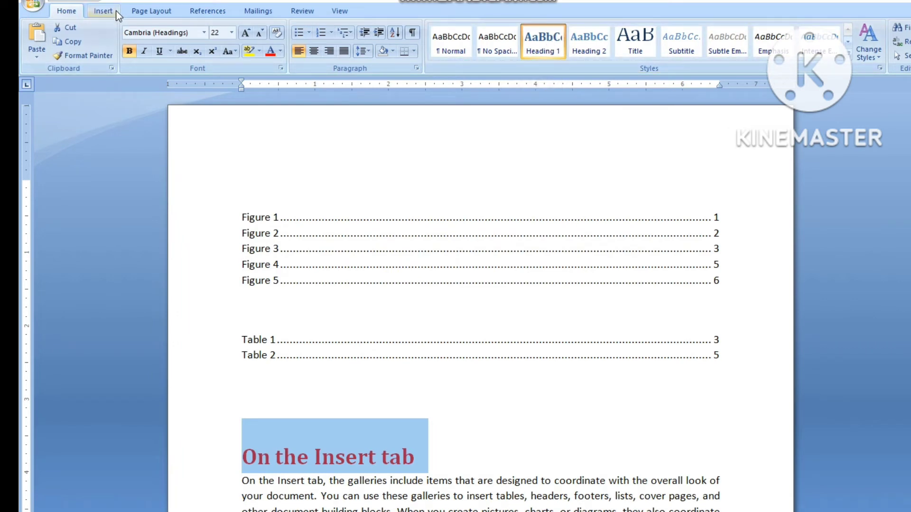
left_click(208, 10)
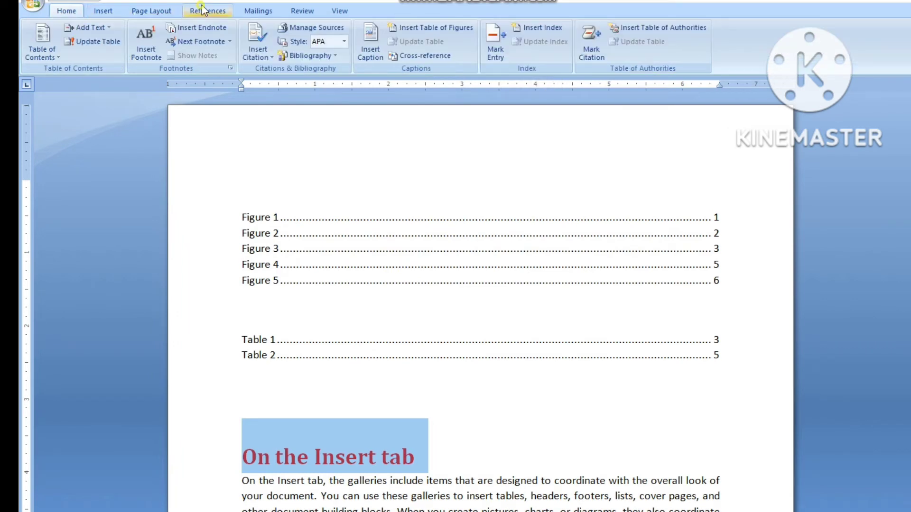
left_click(312, 181)
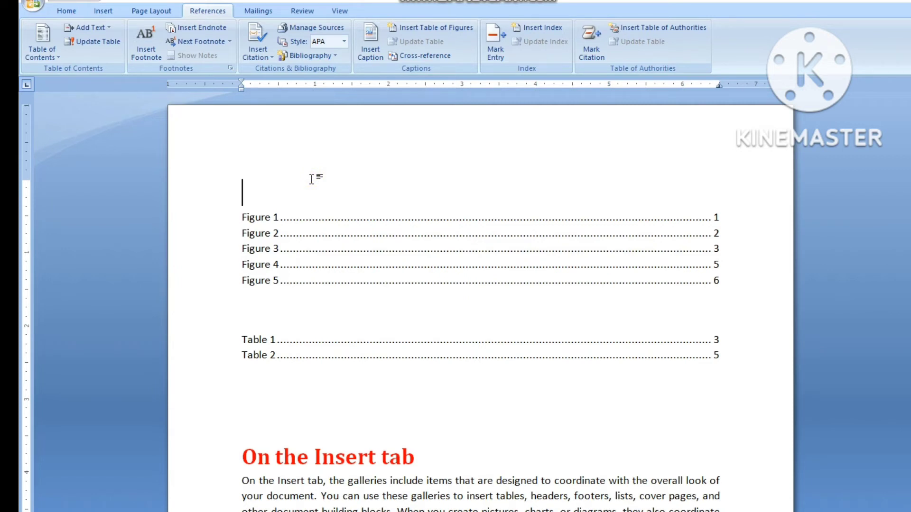
- Insert Automatic Table 1, a 'Contents' table covering pages 1–7, above the figures list
left_click(43, 45)
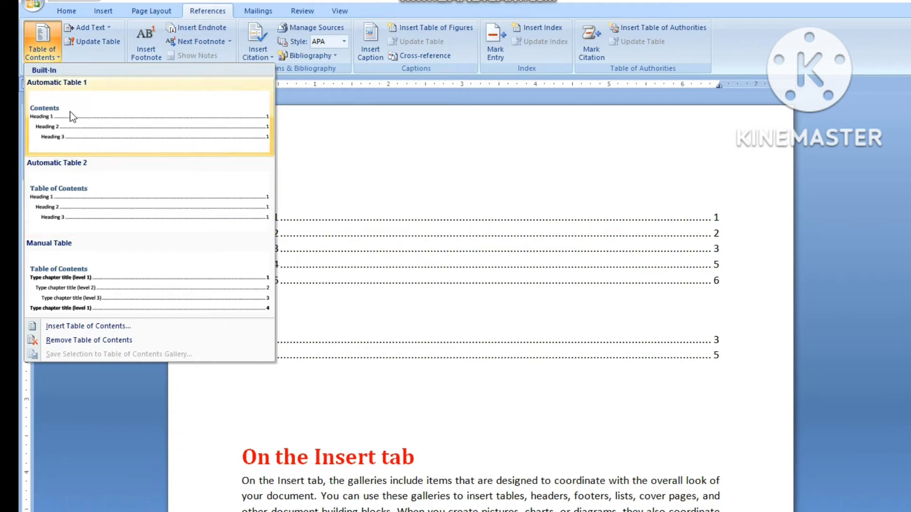
left_click(101, 128)
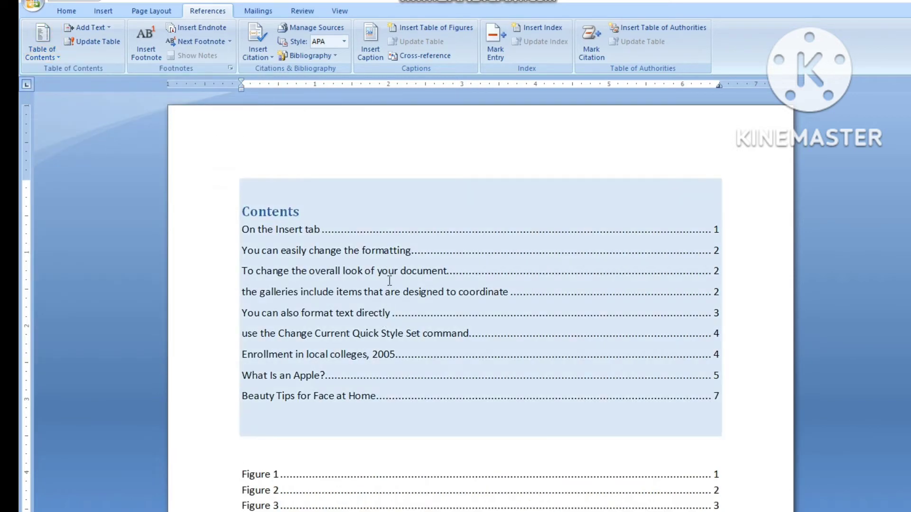
scroll(389, 281, "down", 2)
scroll(397, 315, "down", 4)
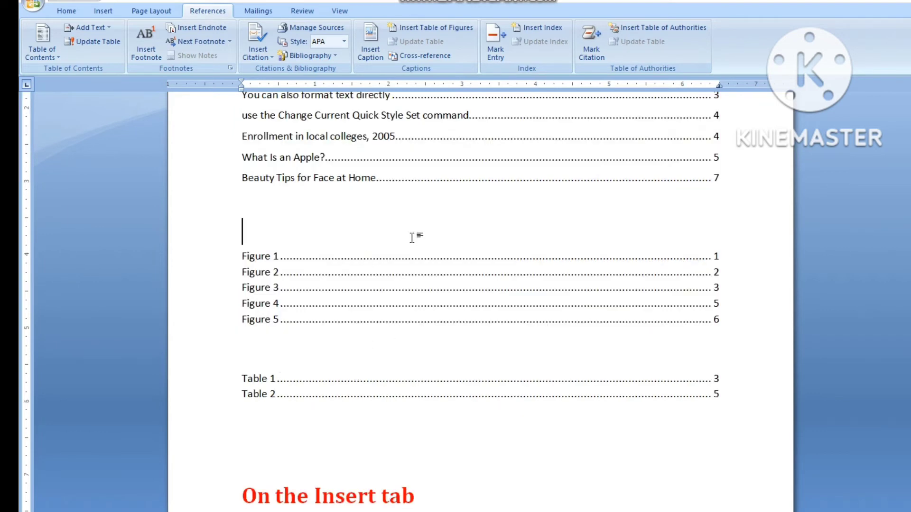
- Follow the Figure 5 entry to the face-mask photo's caption, then scroll back up toward the lists
scroll(400, 261, "down", 2)
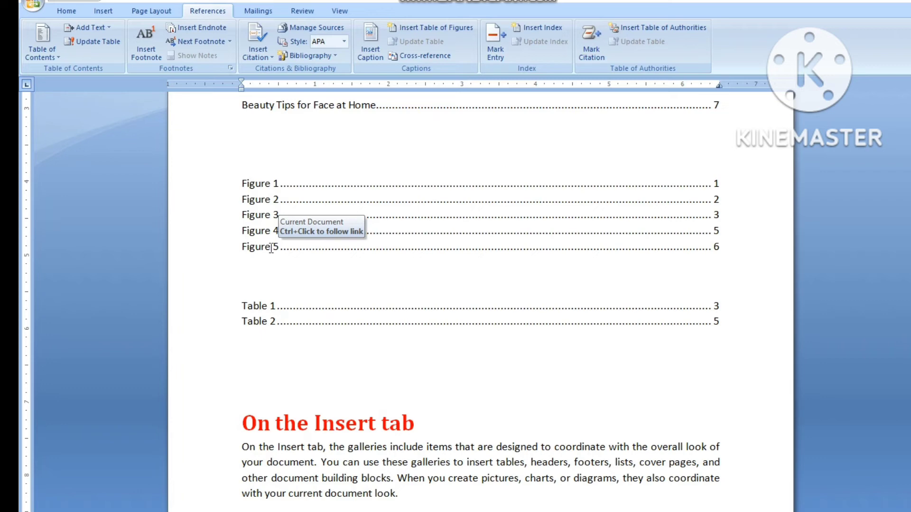
left_click(270, 248, "ctrl")
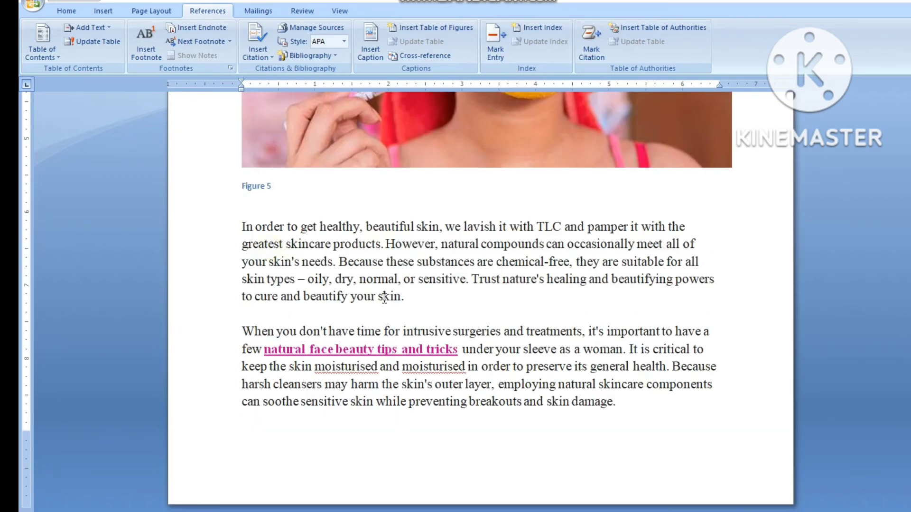
scroll(384, 298, "up", 3)
scroll(384, 298, "up", 2)
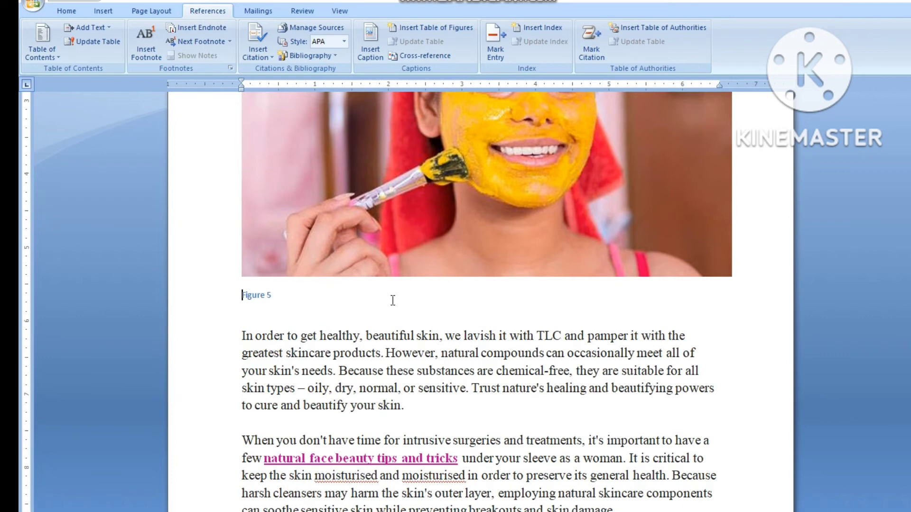
scroll(394, 300, "up", 3)
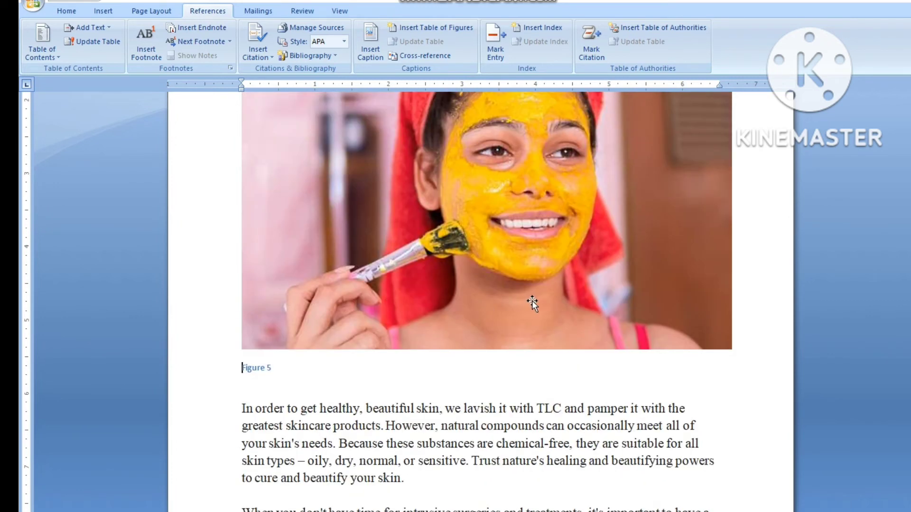
scroll(536, 306, "up", 3)
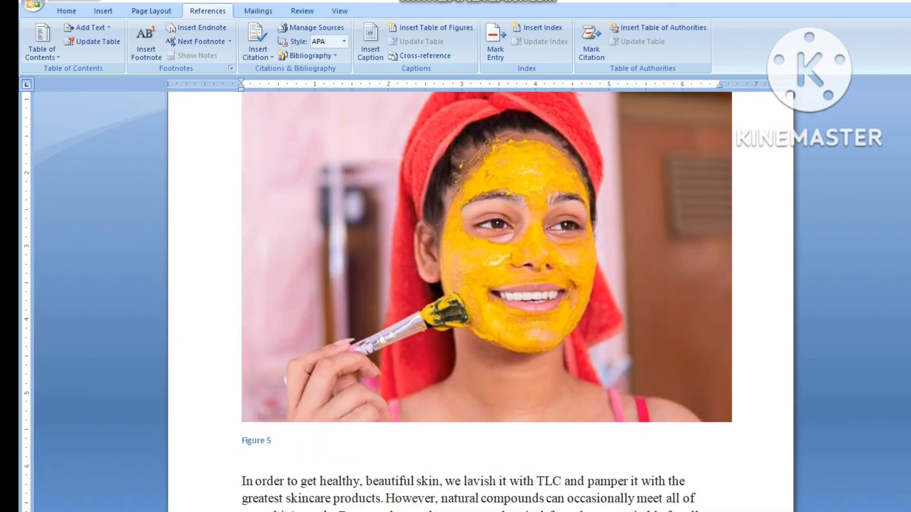
left_click_drag(904, 500, 904, 495)
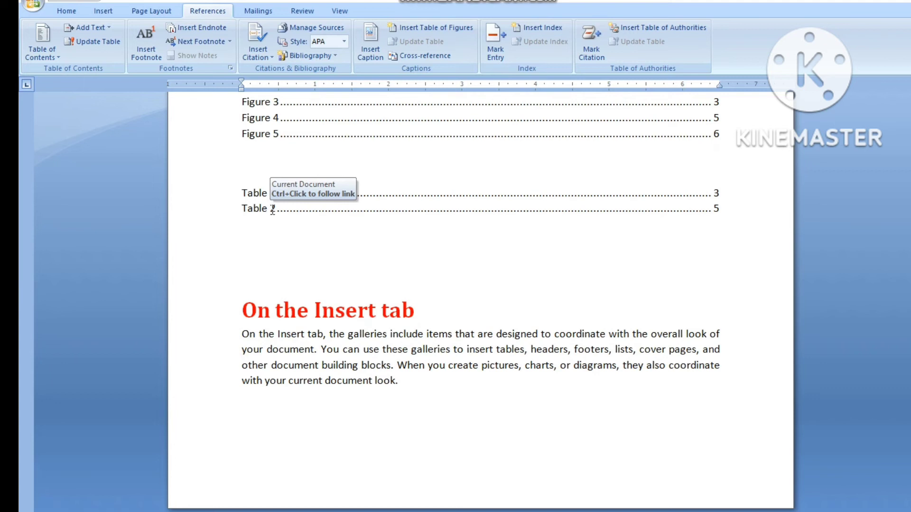
- Follow the Table 2 list entry to its caption, then scroll back toward page 1
left_click(273, 209, "ctrl")
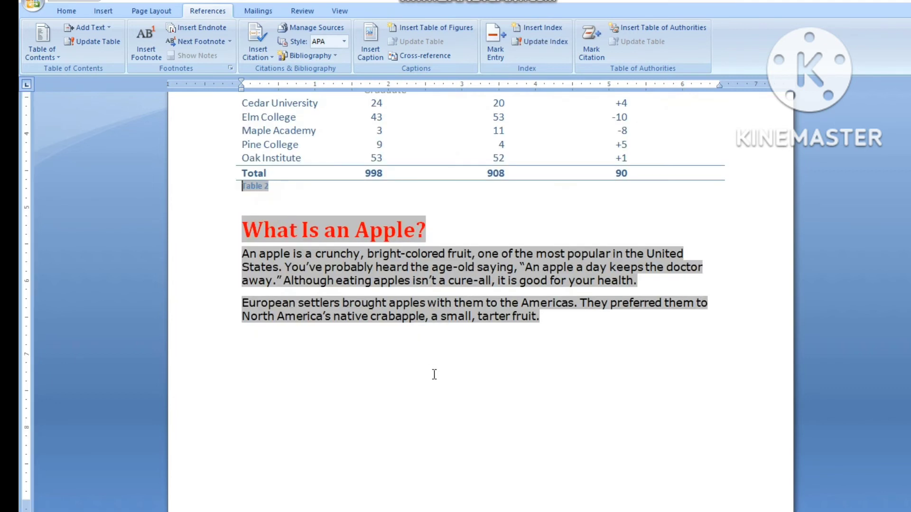
scroll(436, 373, "up", 3)
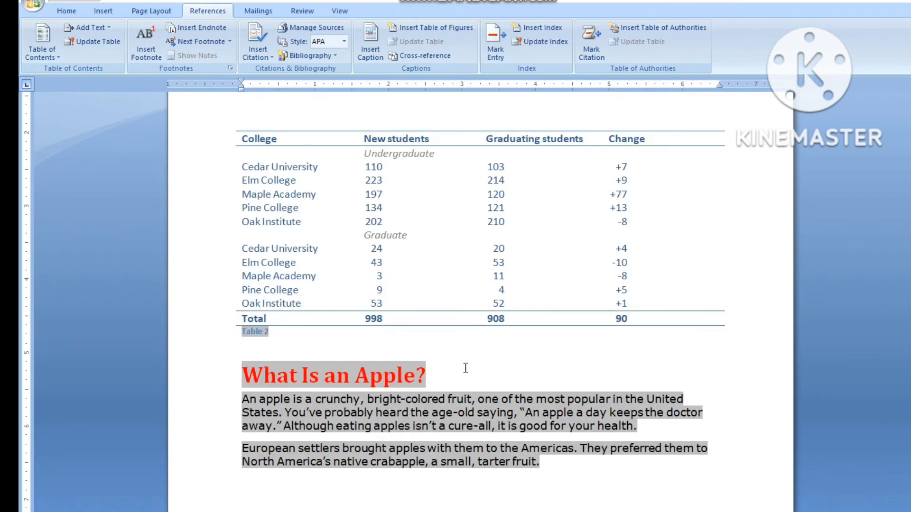
scroll(354, 381, "up", 3)
scroll(354, 381, "up", 7)
scroll(351, 380, "up", 10)
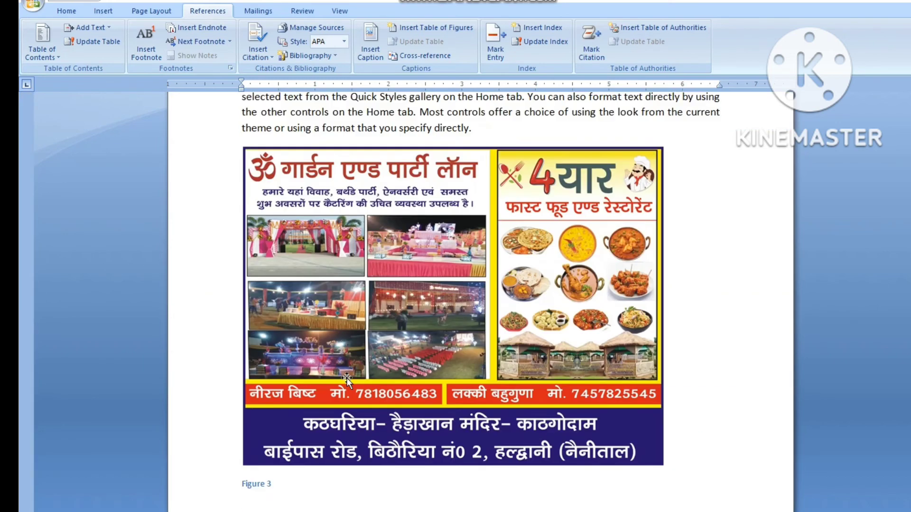
scroll(348, 378, "up", 5)
scroll(348, 378, "up", 10)
scroll(348, 378, "up", 10)
scroll(346, 378, "up", 10)
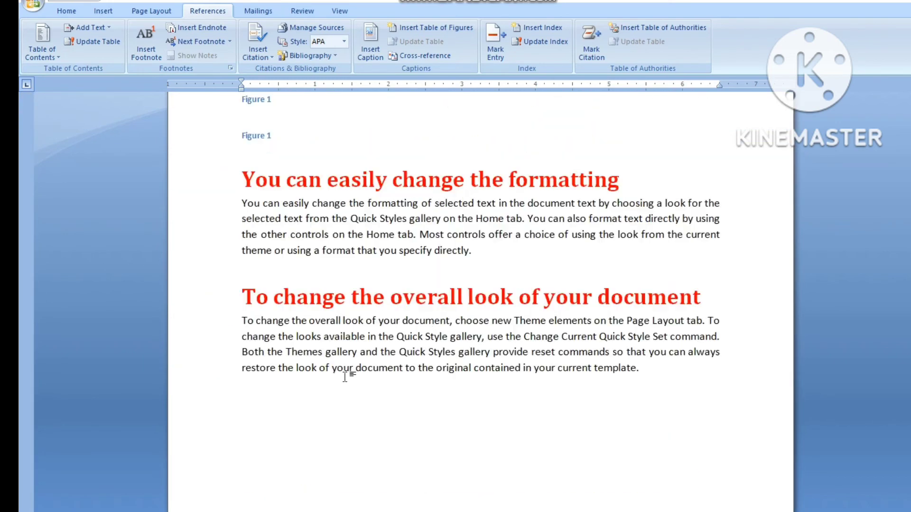
scroll(346, 378, "up", 5)
scroll(346, 377, "up", 10)
scroll(344, 377, "up", 4)
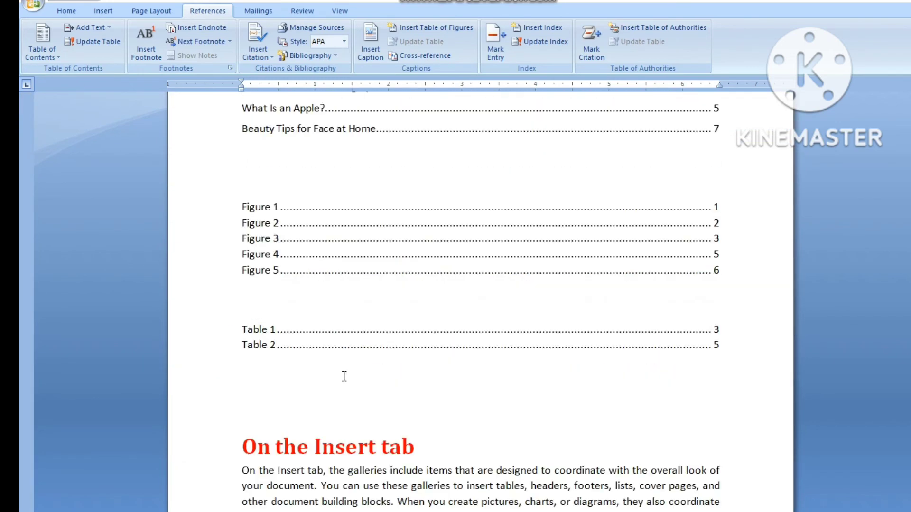
scroll(344, 377, "up", 5)
scroll(498, 386, "up", 2)
- Place the insertion point inside the Contents table and review it above the Figure 1–5 list
left_click(498, 388)
scroll(498, 389, "up", 2)
scroll(497, 389, "up", 2)
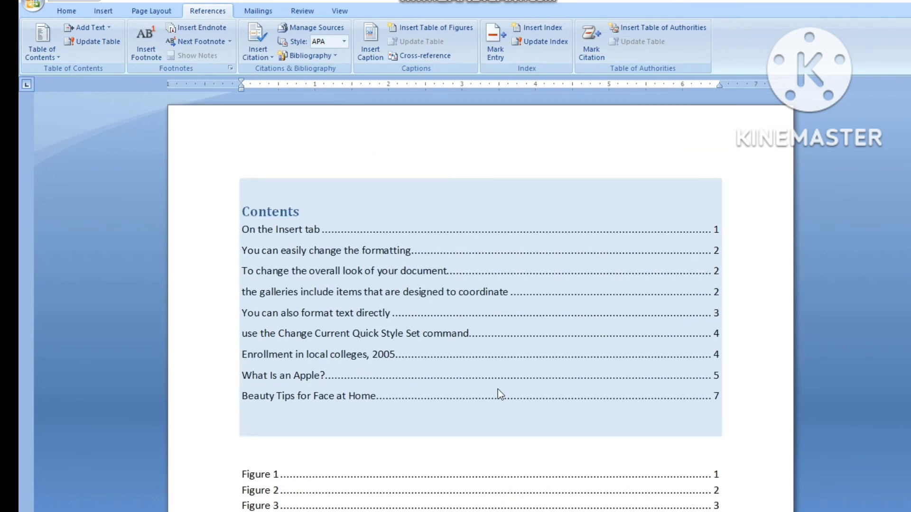
scroll(497, 389, "down", 3)
scroll(498, 386, "up", 3)
left_click(498, 148)
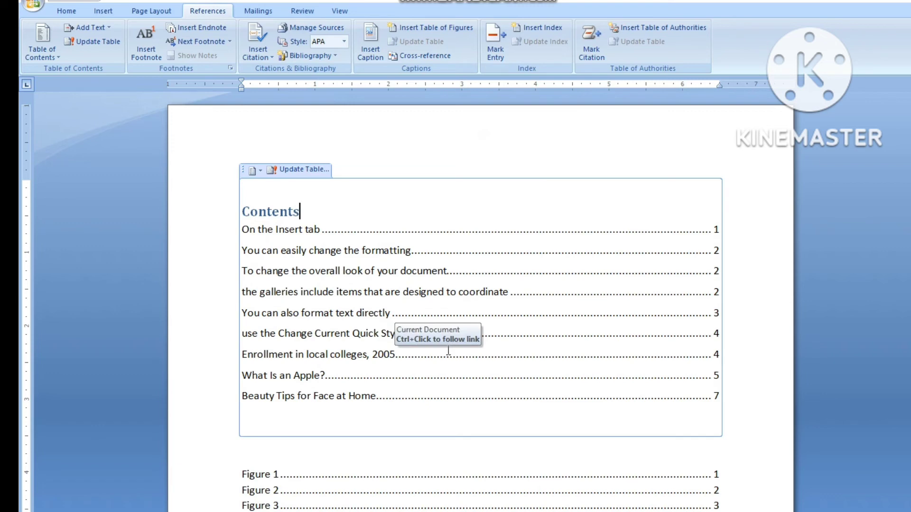
scroll(412, 311, "down", 3)
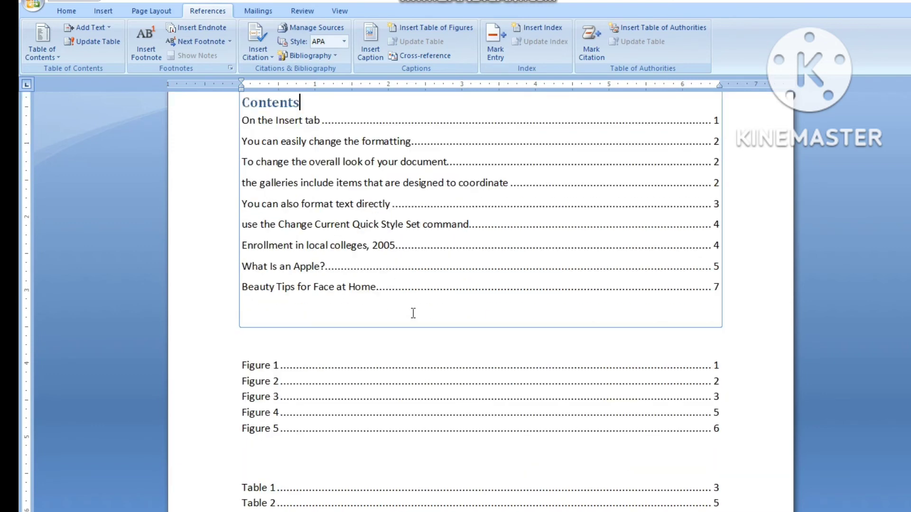
scroll(412, 315, "down", 3)
scroll(412, 316, "up", 1)
scroll(413, 316, "up", 4)
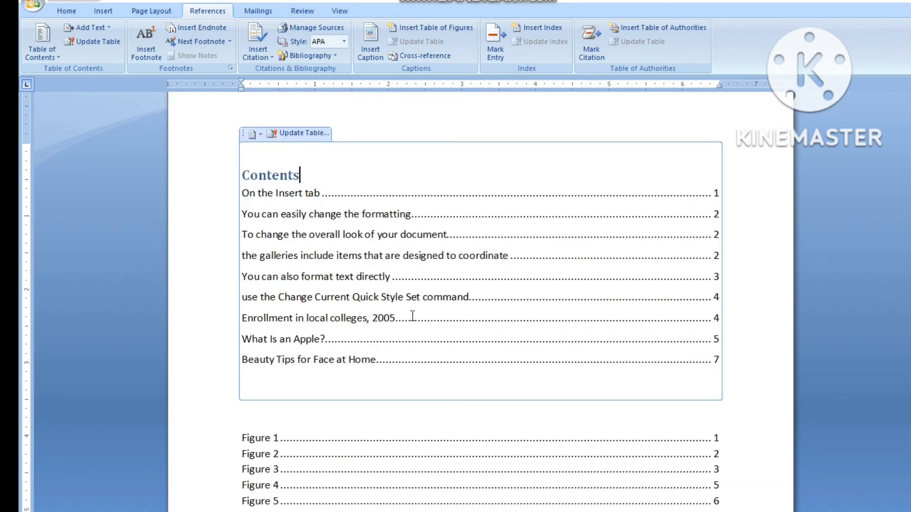